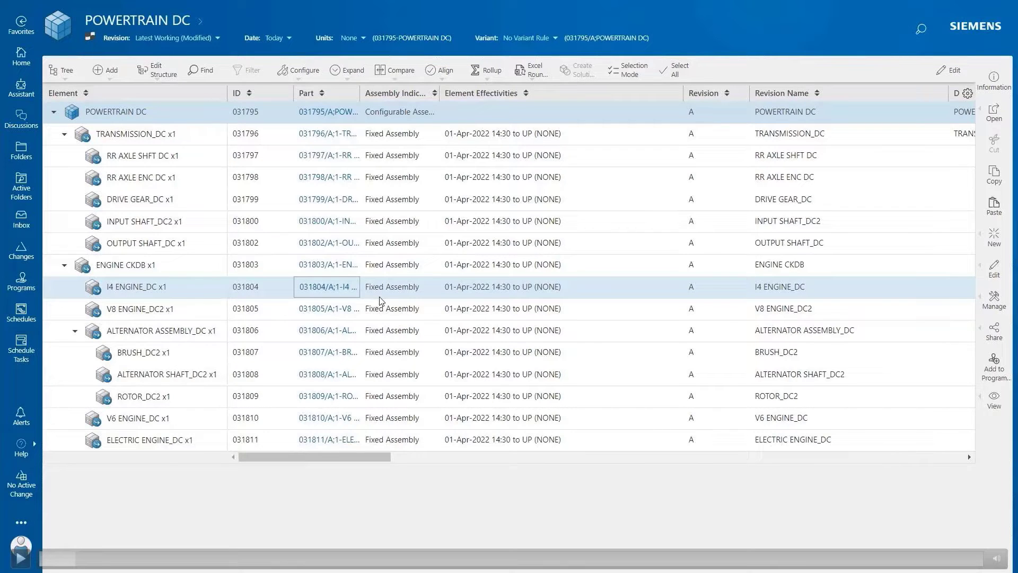
{"action": "key", "text": "space"}
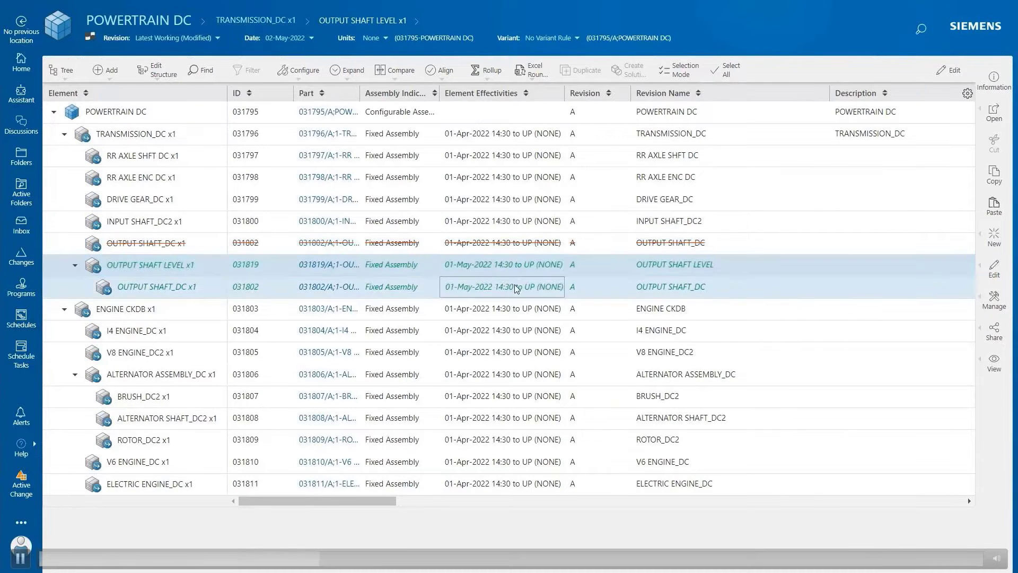
{"action": "key", "text": "space"}
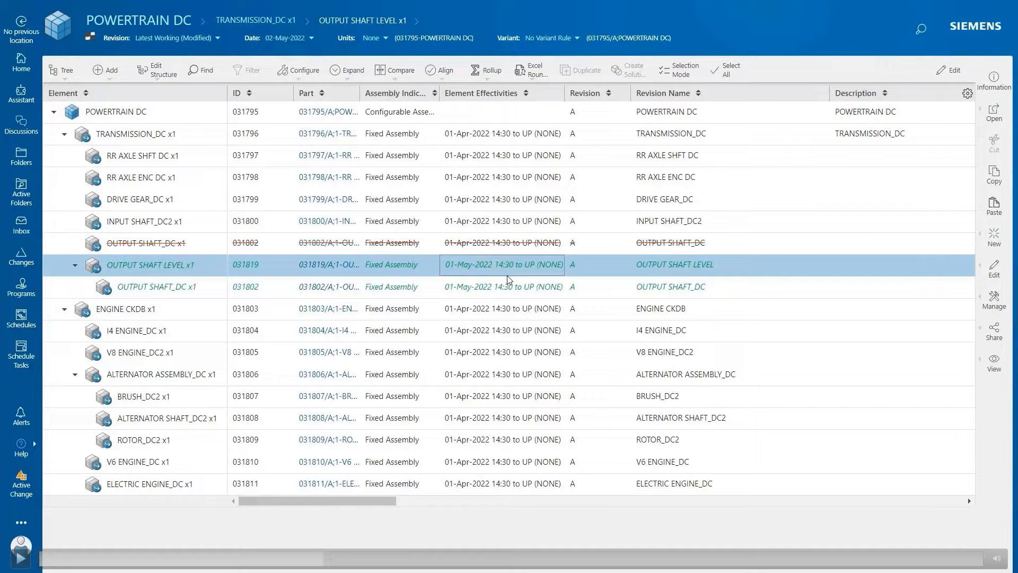
- Select the OUTPUT SHAFT LEVEL rows and show the POWERTRAIN DC structure as Tree with Summary
{"action": "left_click", "coordinate": [507, 282], "text": "ctrl"}
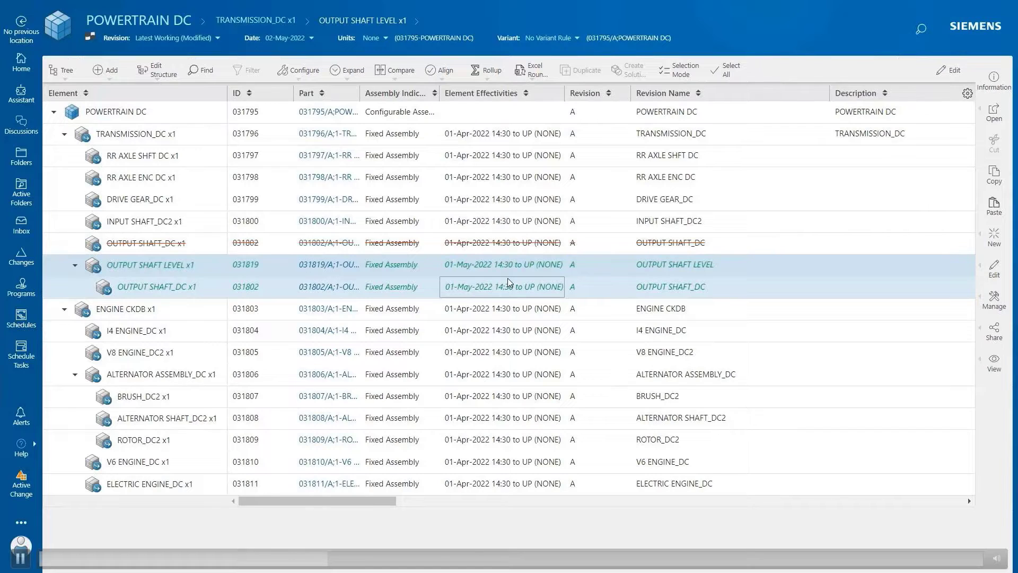
{"action": "left_click", "coordinate": [166, 288]}
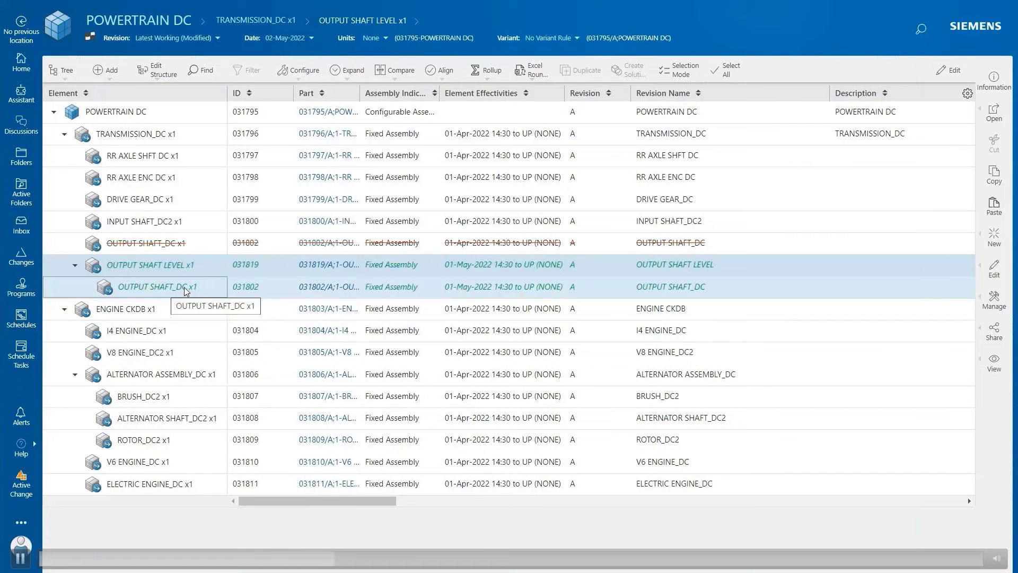
{"action": "left_click", "coordinate": [60, 78]}
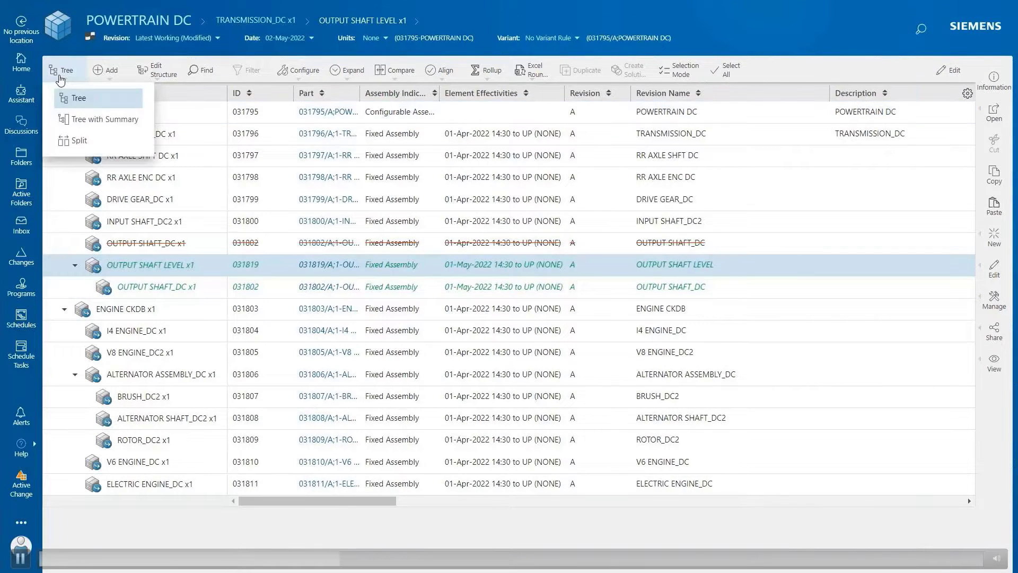
{"action": "left_click", "coordinate": [80, 120]}
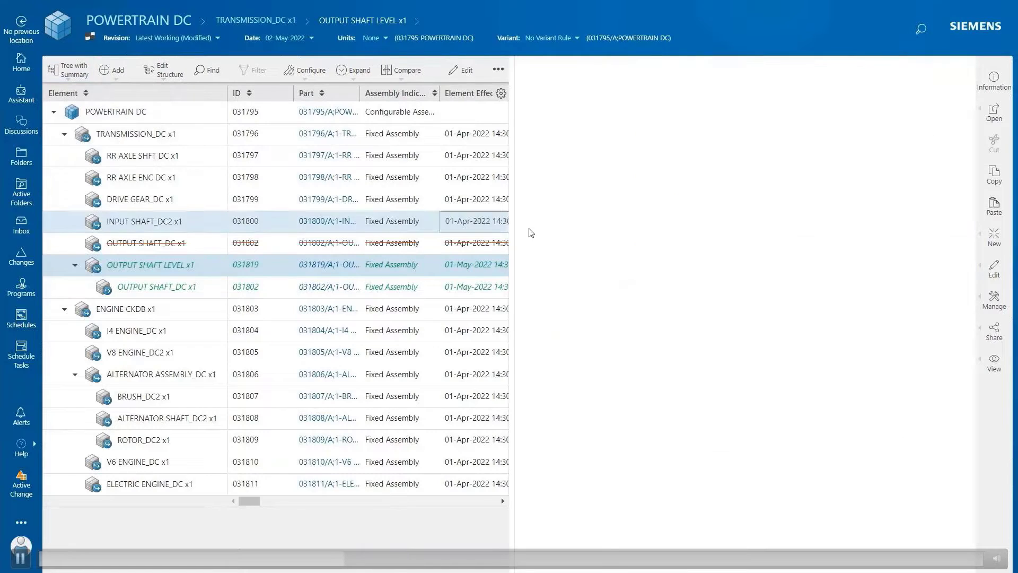
- Open change notice ECN-000039 from the removed OUTPUT SHAFT_DC's changes and widen its Occurrence Effectivity column to review the full dates
{"action": "left_click", "coordinate": [146, 243]}
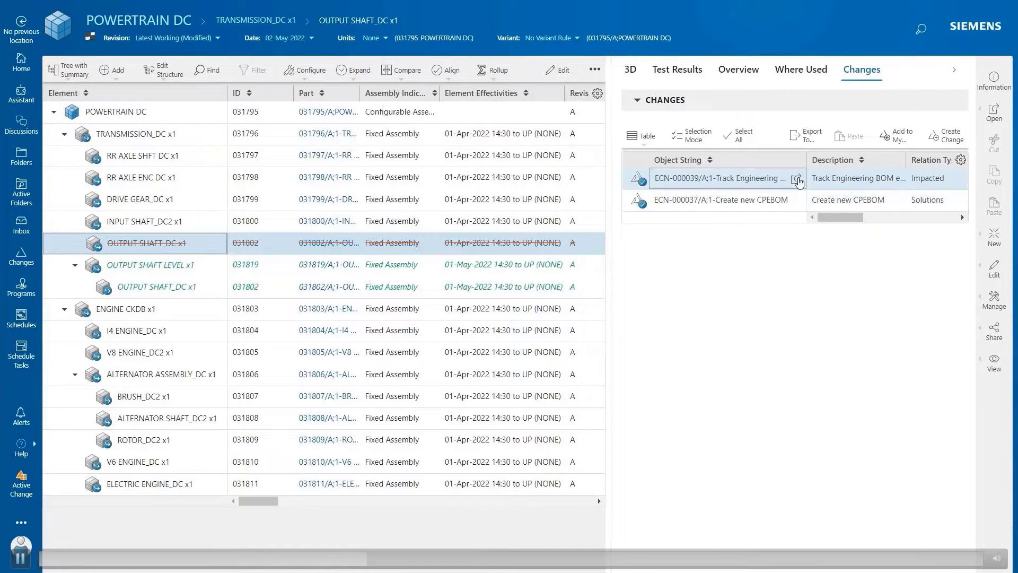
{"action": "left_click", "coordinate": [798, 182]}
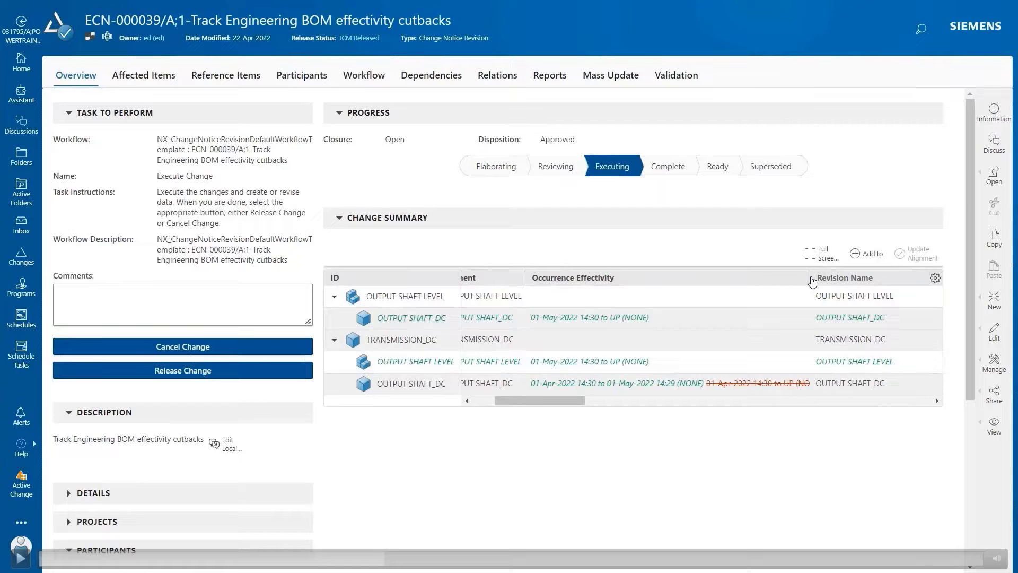
{"action": "left_click_drag", "start_coordinate": [810, 278], "coordinate": [832, 276]}
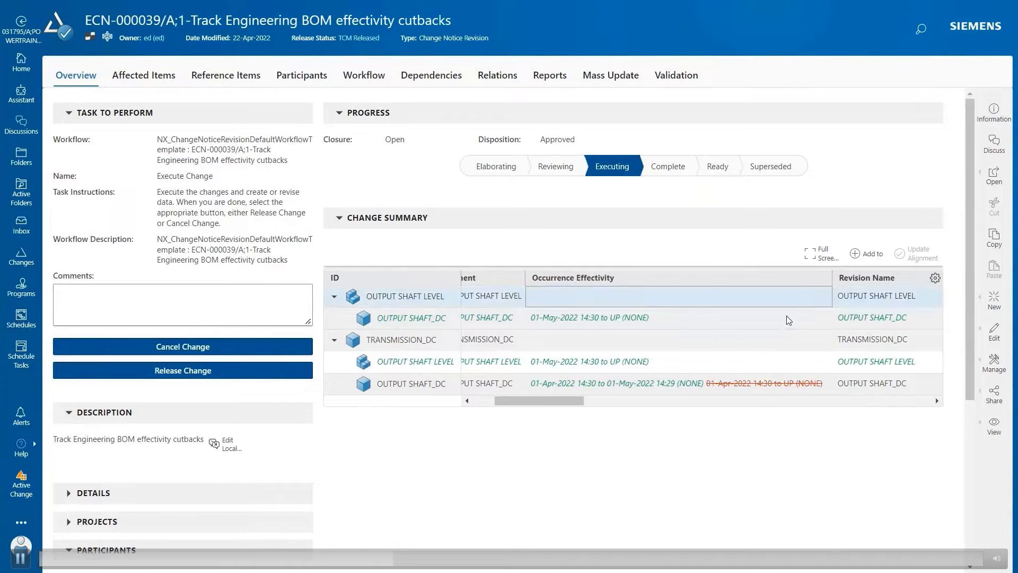
{"action": "left_click_drag", "start_coordinate": [562, 407], "coordinate": [524, 410]}
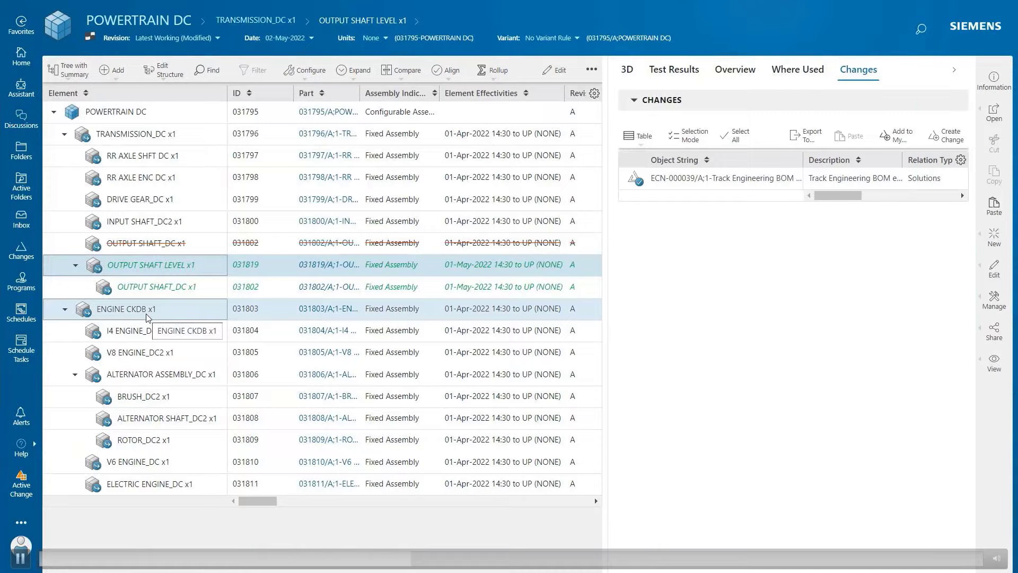
- Remove the ALTERNATOR ASSEMBLY_DC level so that its children are associated directly with ENGINE CKDB
{"action": "right_click", "coordinate": [153, 375]}
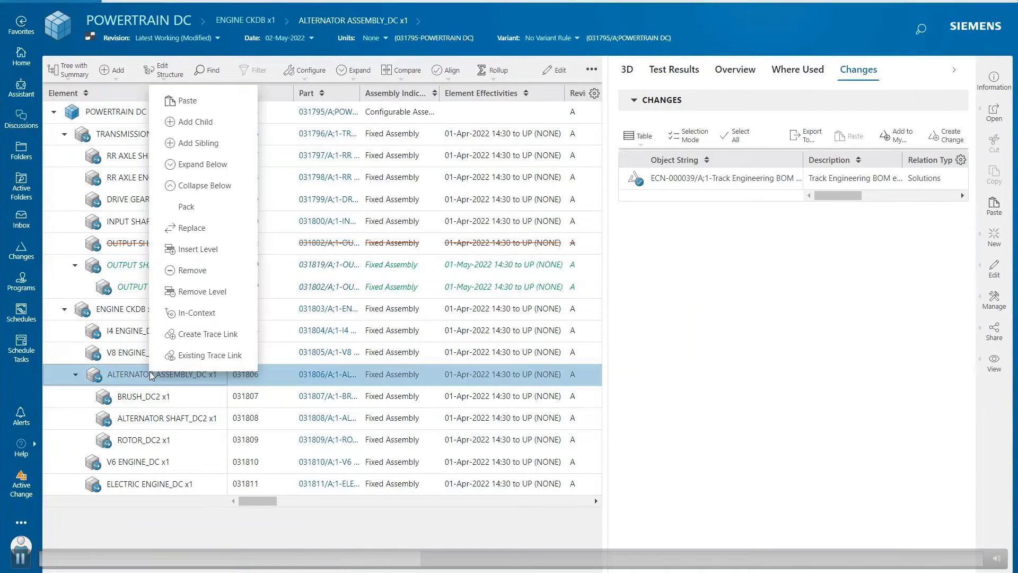
{"action": "left_click", "coordinate": [201, 291]}
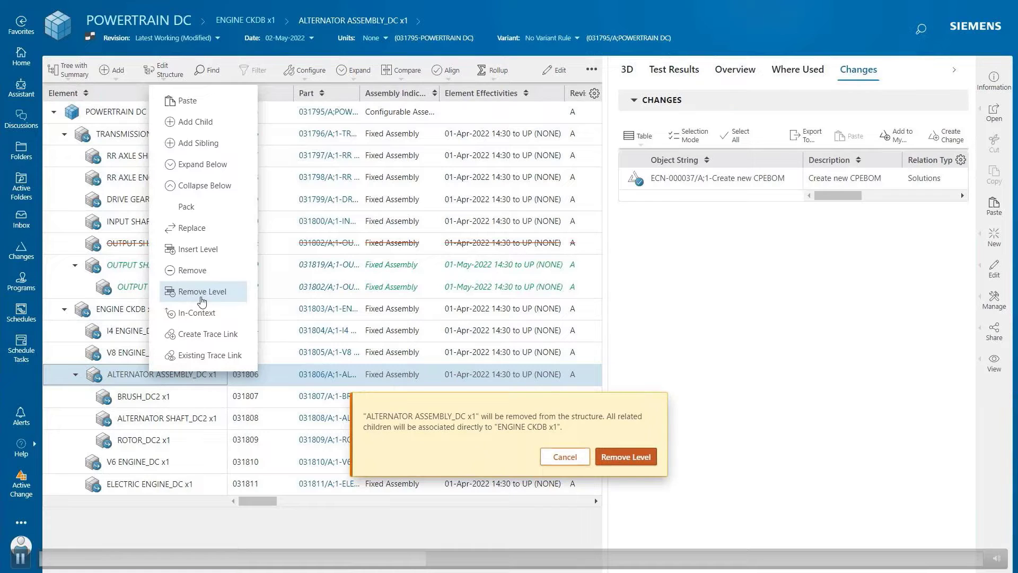
{"action": "left_click", "coordinate": [626, 457]}
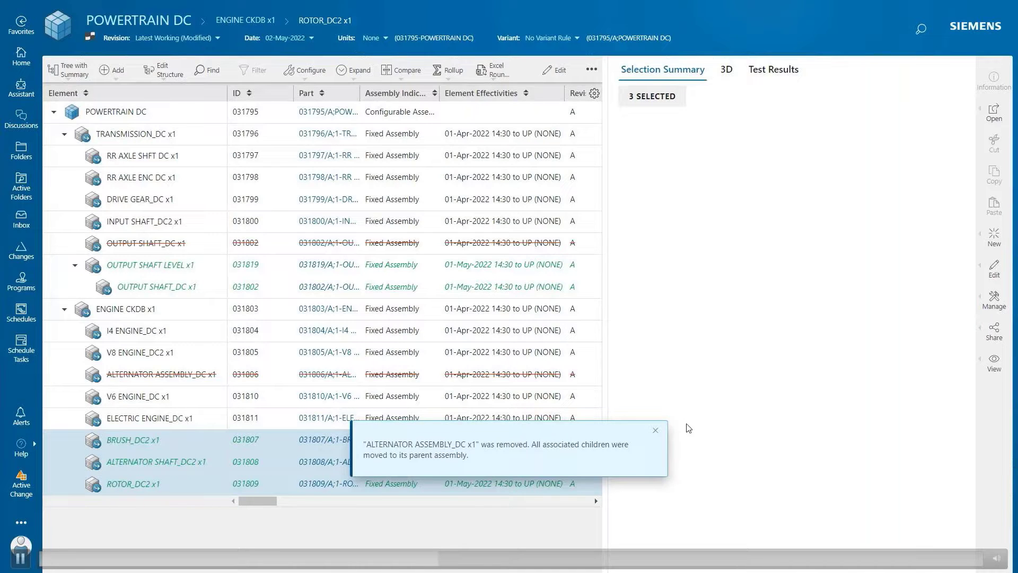
{"action": "left_click", "coordinate": [656, 430]}
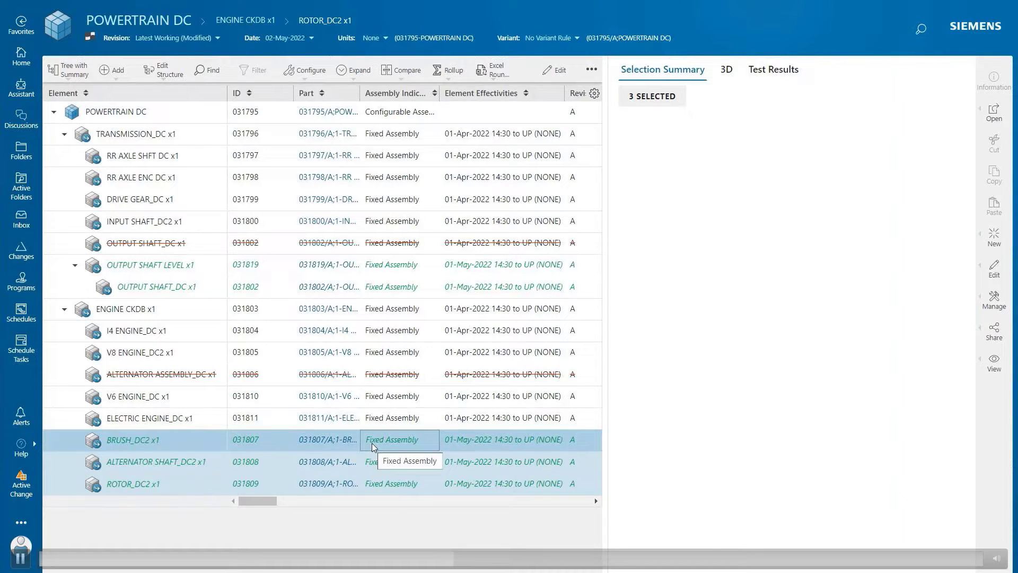
- Open change notice ECN-000039 from BRUSH_DC2's changes and review the children of ENGINE CKDB in the change summary
{"action": "left_click", "coordinate": [158, 443]}
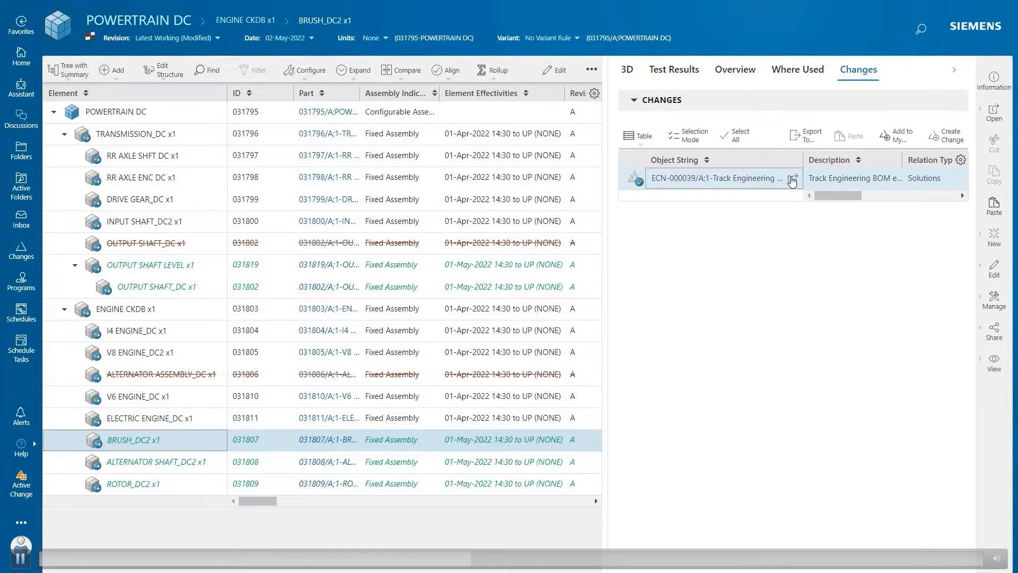
{"action": "left_click", "coordinate": [792, 179]}
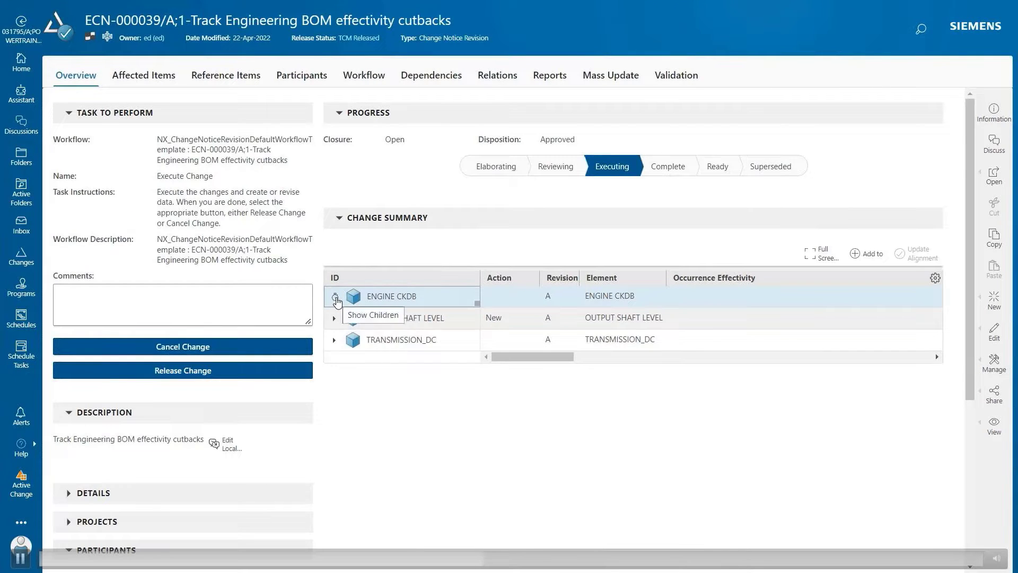
{"action": "left_click", "coordinate": [335, 297]}
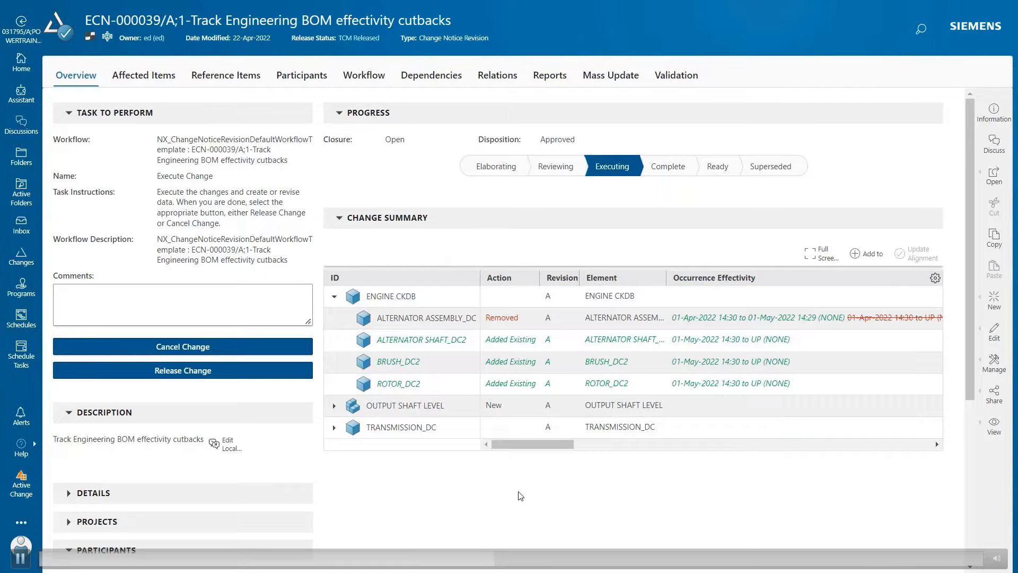
{"action": "left_click_drag", "start_coordinate": [518, 444], "coordinate": [498, 457]}
{"action": "key", "text": "space"}
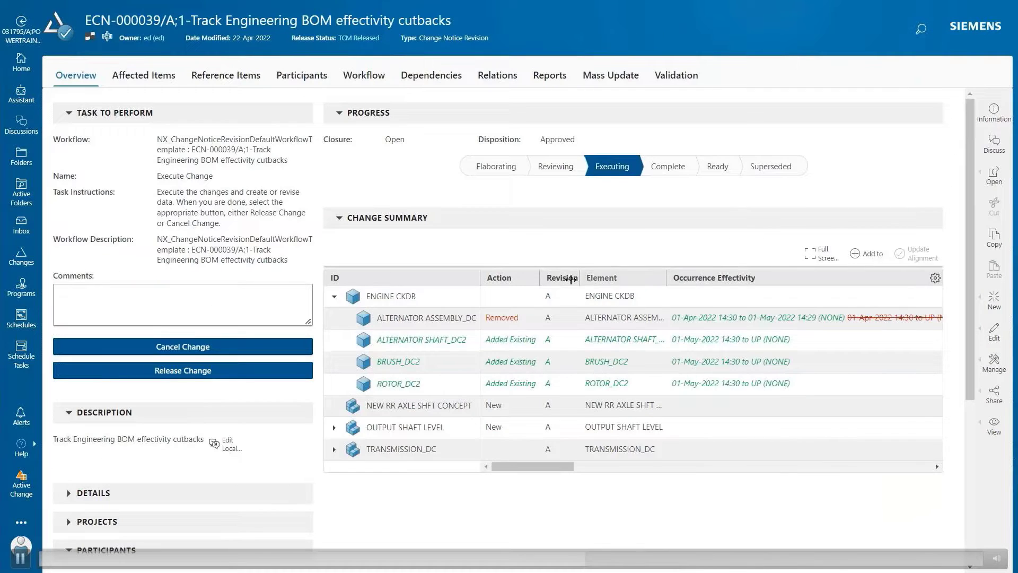
{"action": "key", "text": "space"}
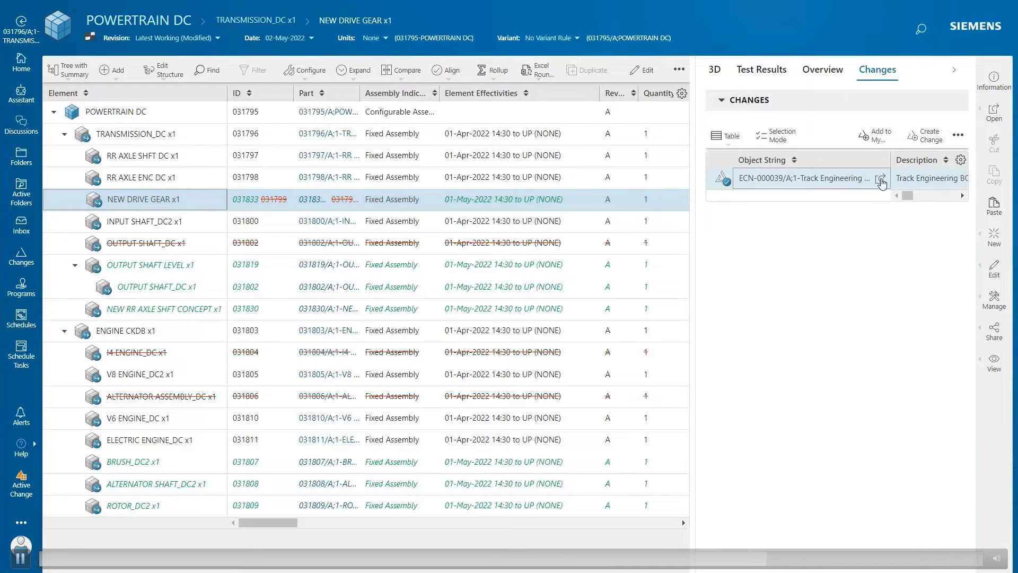
- Open ECN-000039 from NEW DRIVE GEAR's changes, examine the replaced DRIVE GEAR_DC entry, and widen the Action column to read the actions in full
{"action": "left_click", "coordinate": [881, 180]}
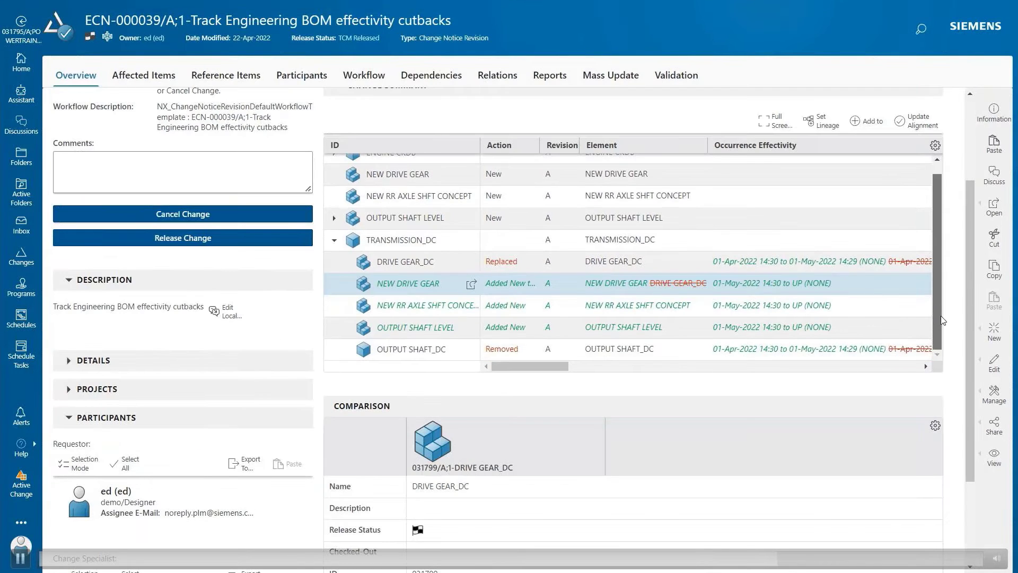
{"action": "scroll", "coordinate": [939, 308], "scroll_direction": "up", "scroll_amount": 1}
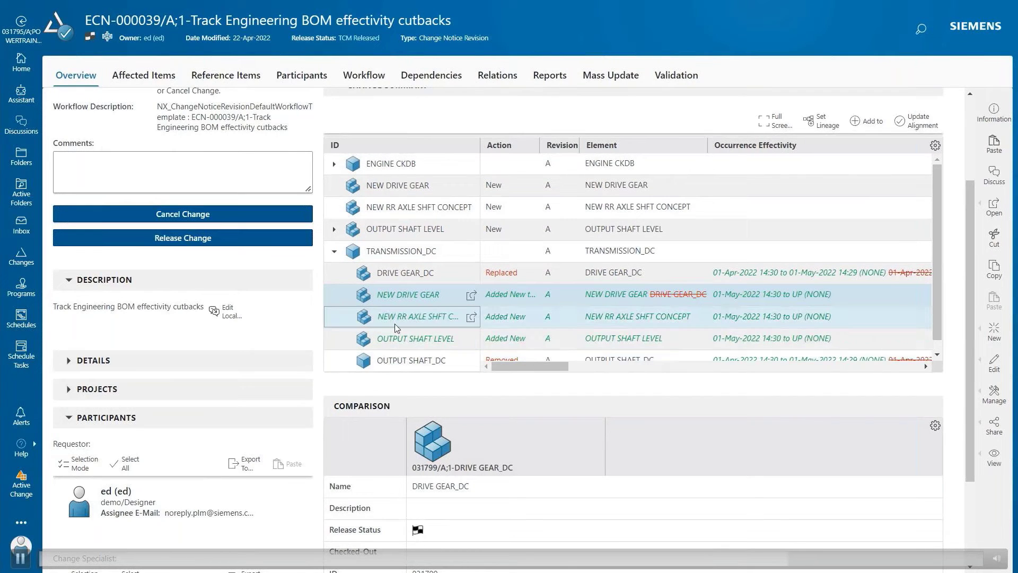
{"action": "left_click", "coordinate": [396, 275]}
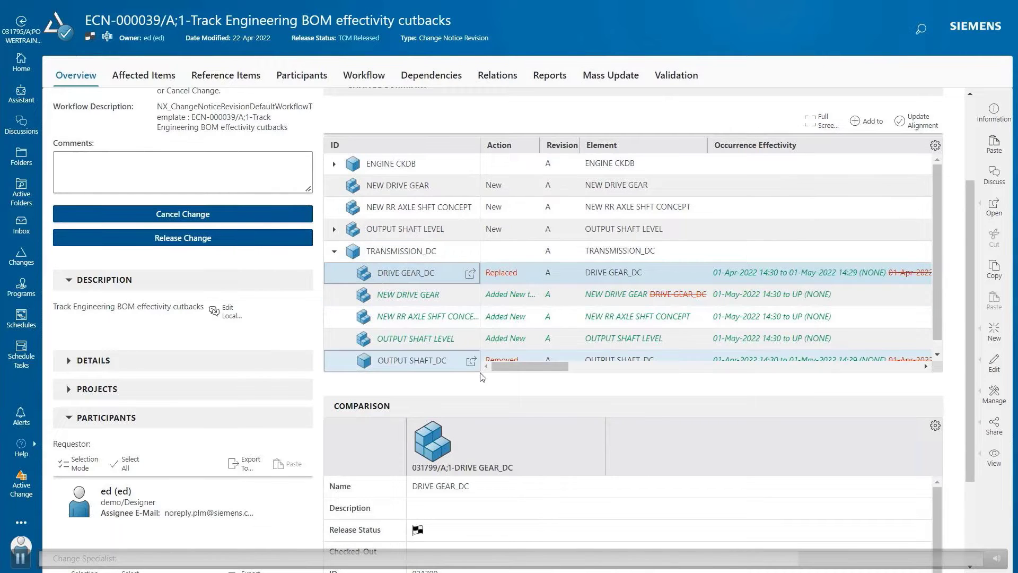
{"action": "left_click_drag", "start_coordinate": [540, 145], "coordinate": [574, 145]}
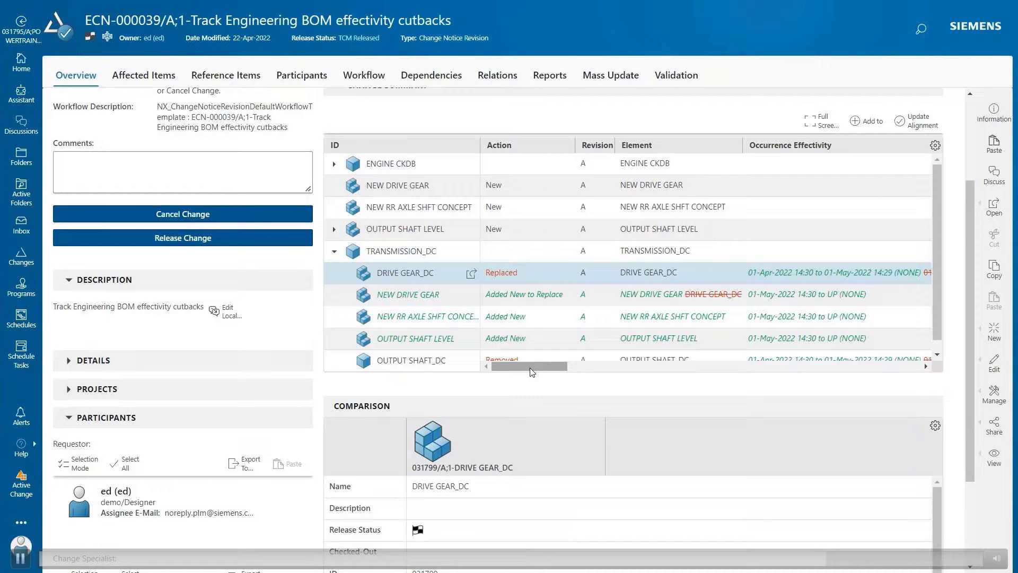
{"action": "left_click_drag", "start_coordinate": [533, 372], "coordinate": [554, 372]}
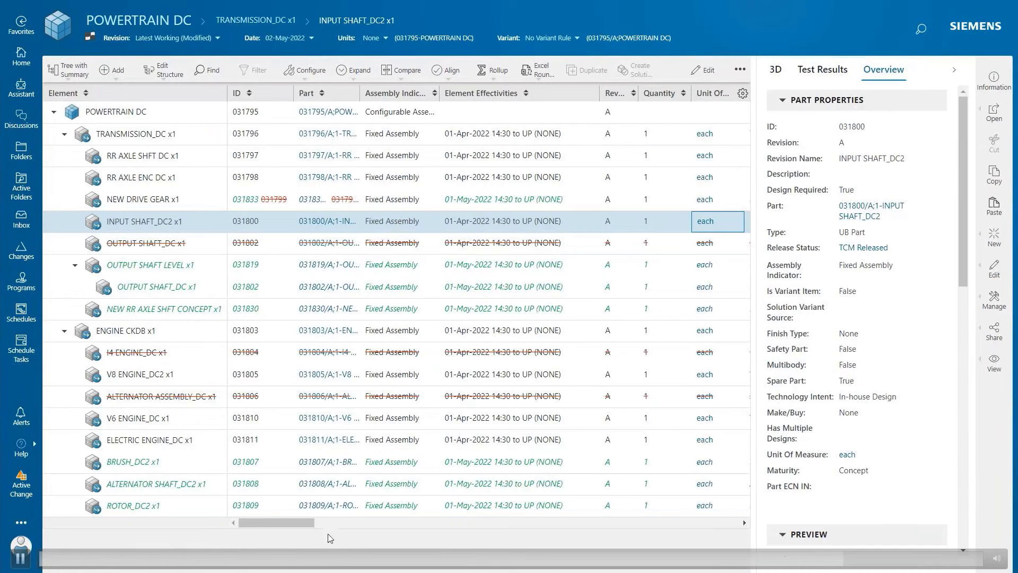
- Set the quantity of INPUT SHAFT_DC2 under TRANSMISSION_DC to 2
{"action": "left_click_drag", "start_coordinate": [295, 521], "coordinate": [320, 522]}
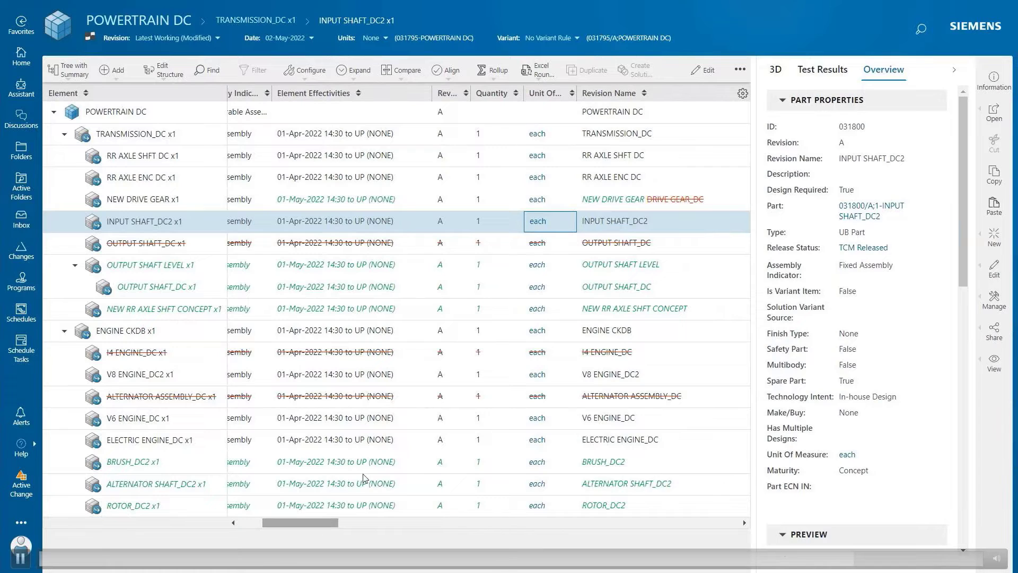
{"action": "left_click", "coordinate": [488, 227]}
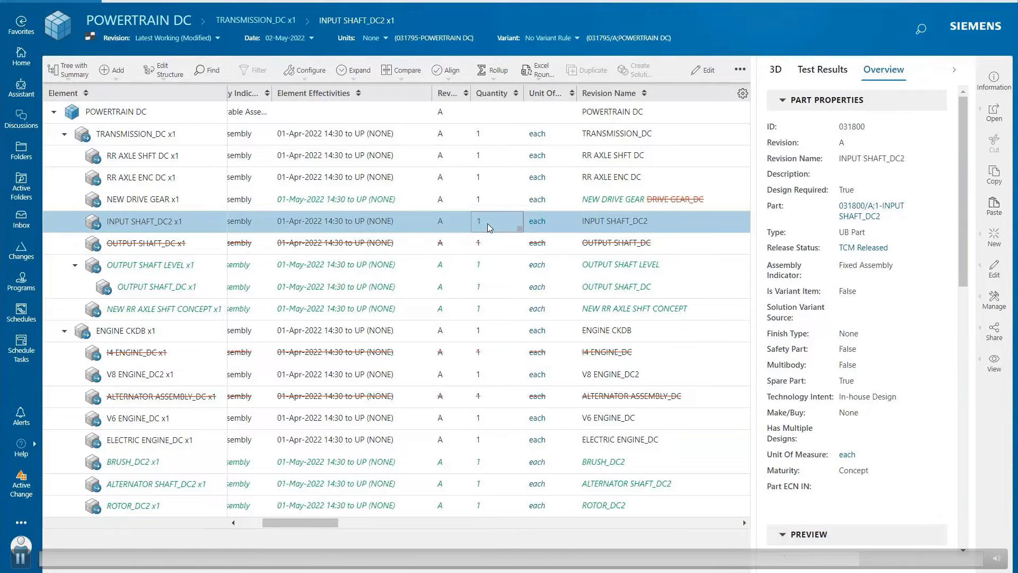
{"action": "left_click", "coordinate": [489, 225]}
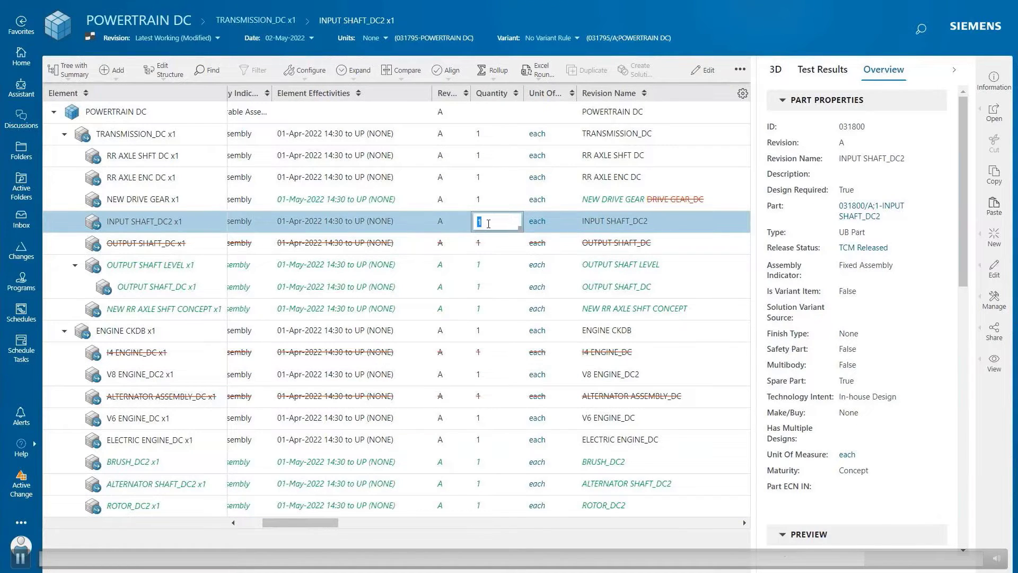
{"action": "type", "text": "2"}
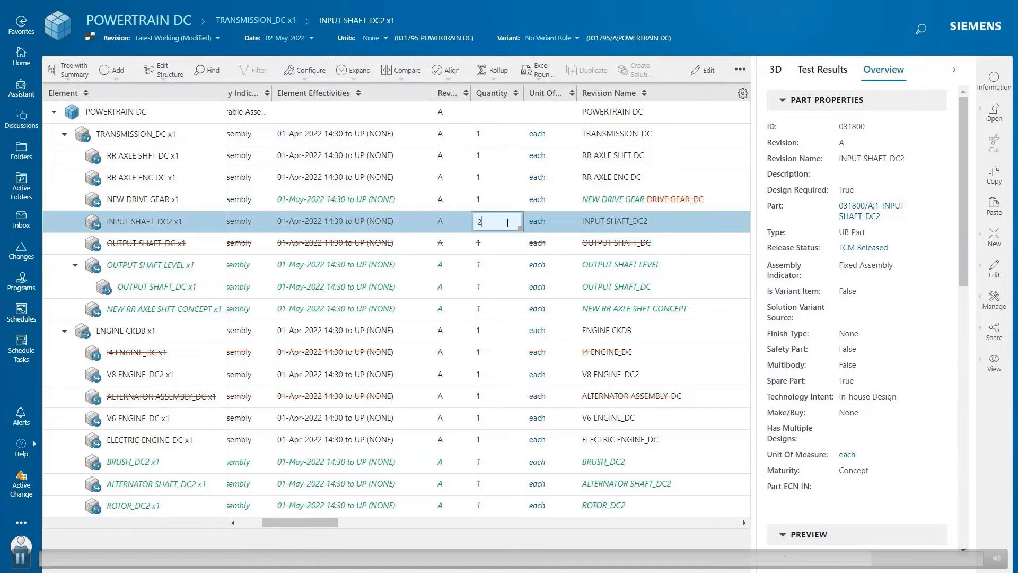
{"action": "left_click", "coordinate": [684, 223]}
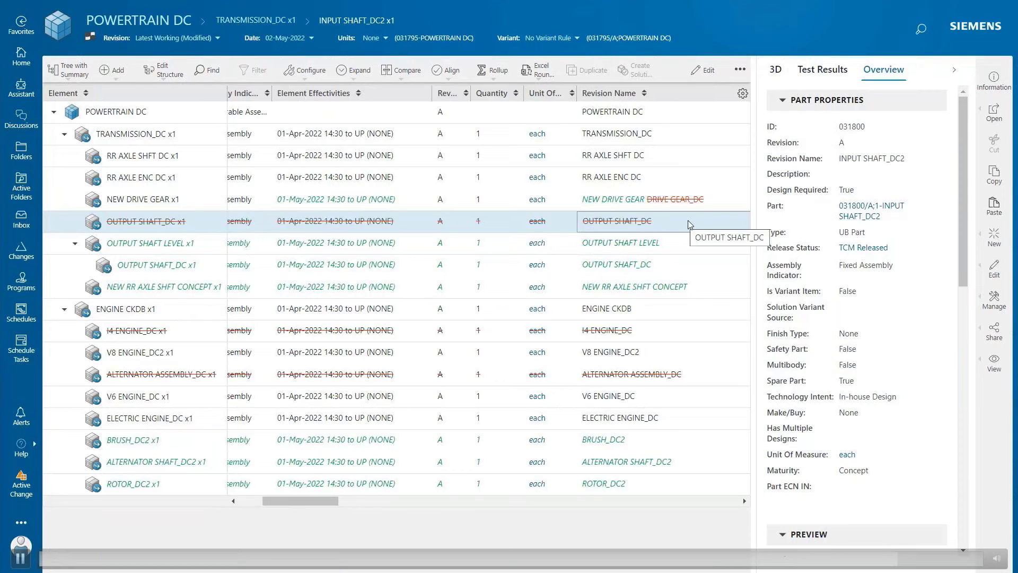
{"action": "left_click", "coordinate": [688, 237]}
{"action": "left_click_drag", "start_coordinate": [313, 521], "coordinate": [291, 520]}
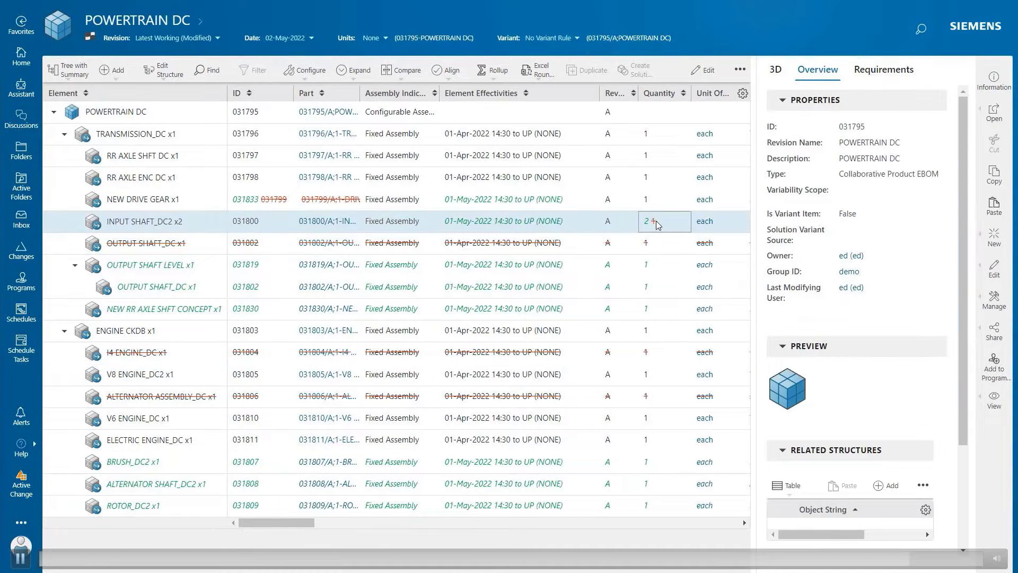
- Open ECN-000039 from INPUT SHAFT_DC2's changes and examine its property changes in the full-screen change summary
{"action": "left_click", "coordinate": [583, 229]}
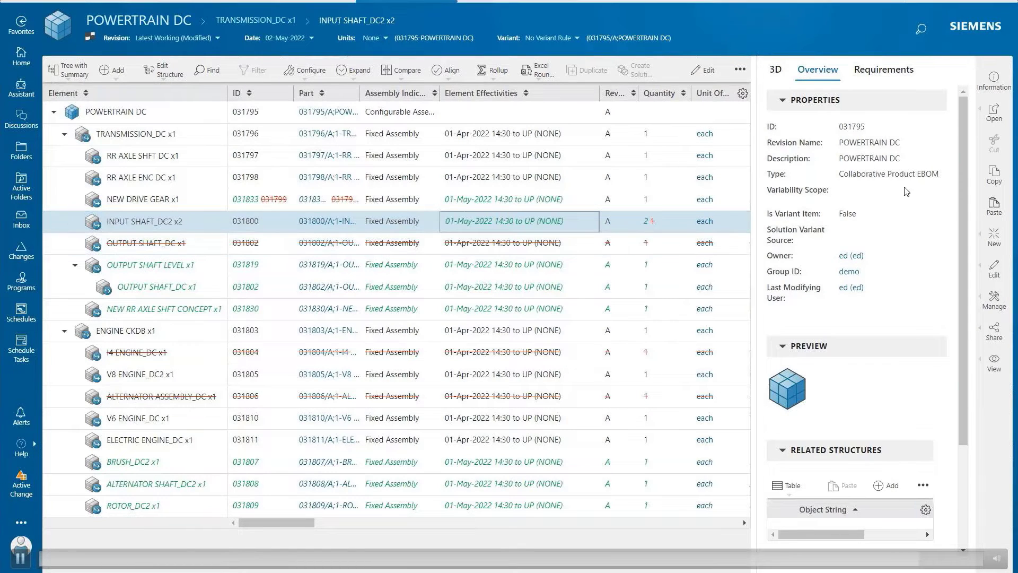
{"action": "left_click", "coordinate": [954, 69]}
{"action": "left_click", "coordinate": [901, 151]}
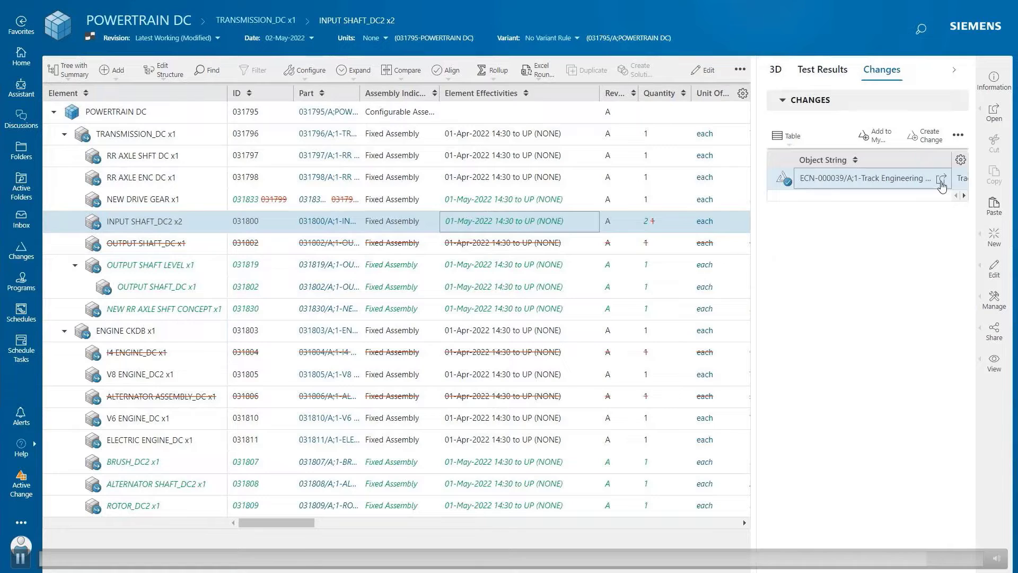
{"action": "left_click", "coordinate": [943, 186]}
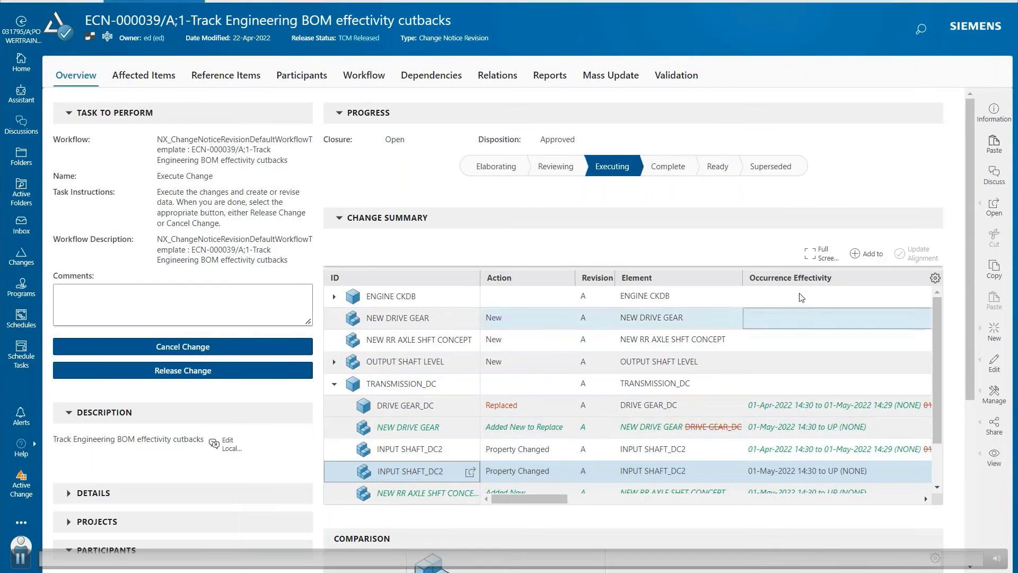
{"action": "left_click", "coordinate": [821, 253]}
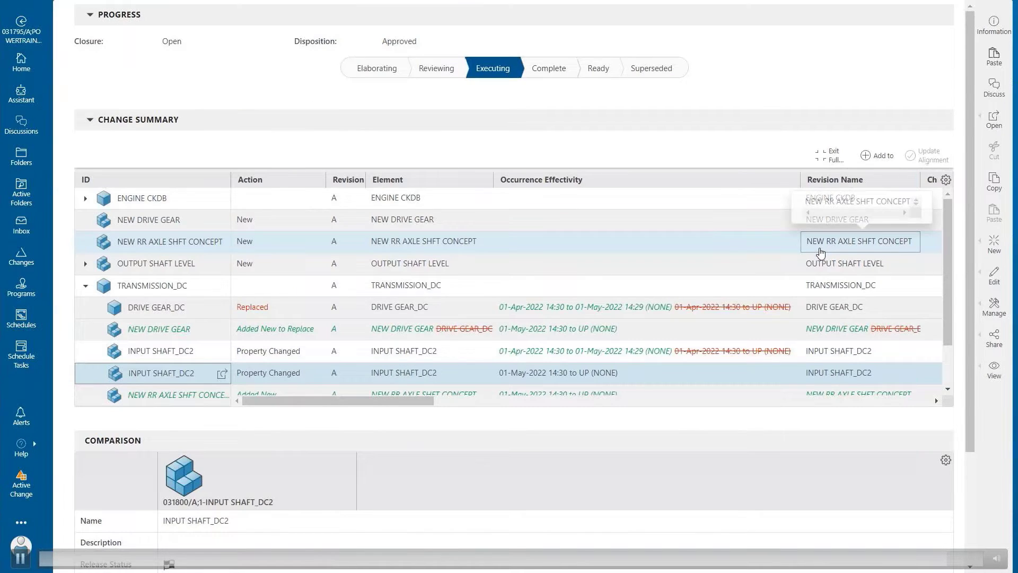
{"action": "scroll", "coordinate": [364, 409], "scroll_direction": "right", "scroll_amount": 2}
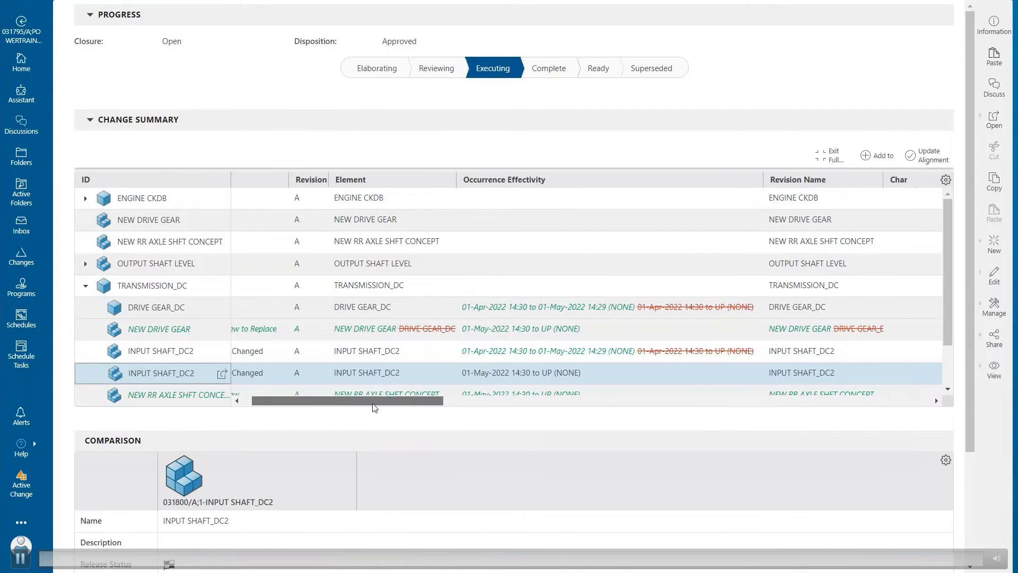
- Compare the occurrence effectivities of the two INPUT SHAFT_DC2 entries under TRANSMISSION_DC and exit the full-screen change summary
{"action": "scroll", "coordinate": [368, 409], "scroll_direction": "left", "scroll_amount": 1}
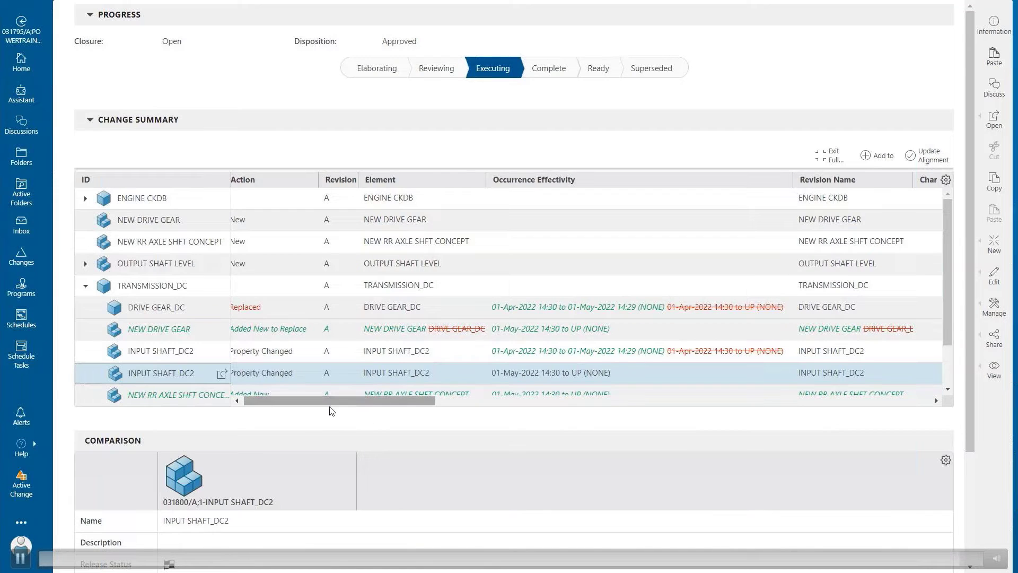
{"action": "scroll", "coordinate": [318, 410], "scroll_direction": "left", "scroll_amount": 1}
{"action": "left_click", "coordinate": [462, 354], "text": "ctrl"}
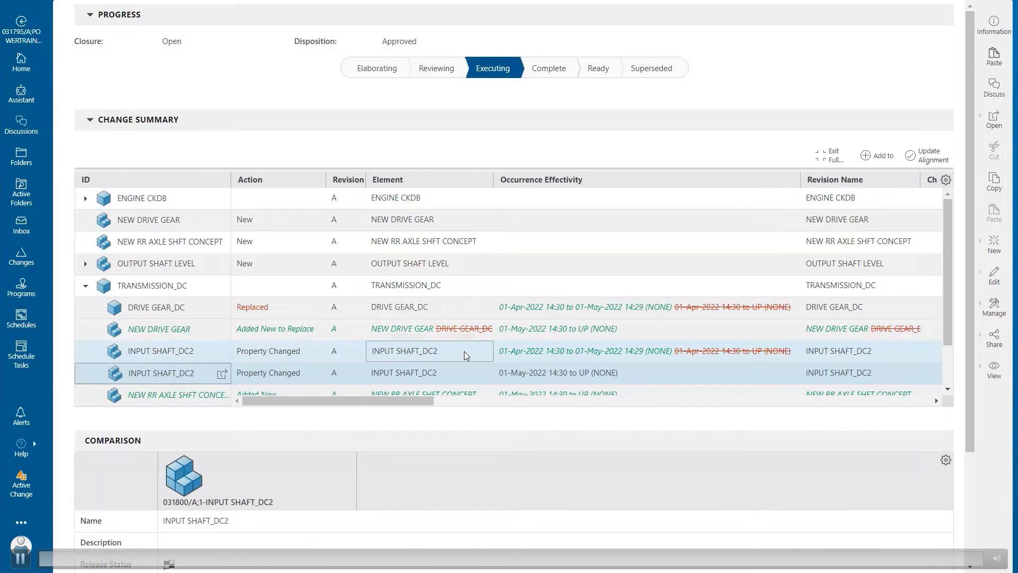
{"action": "left_click", "coordinate": [637, 365]}
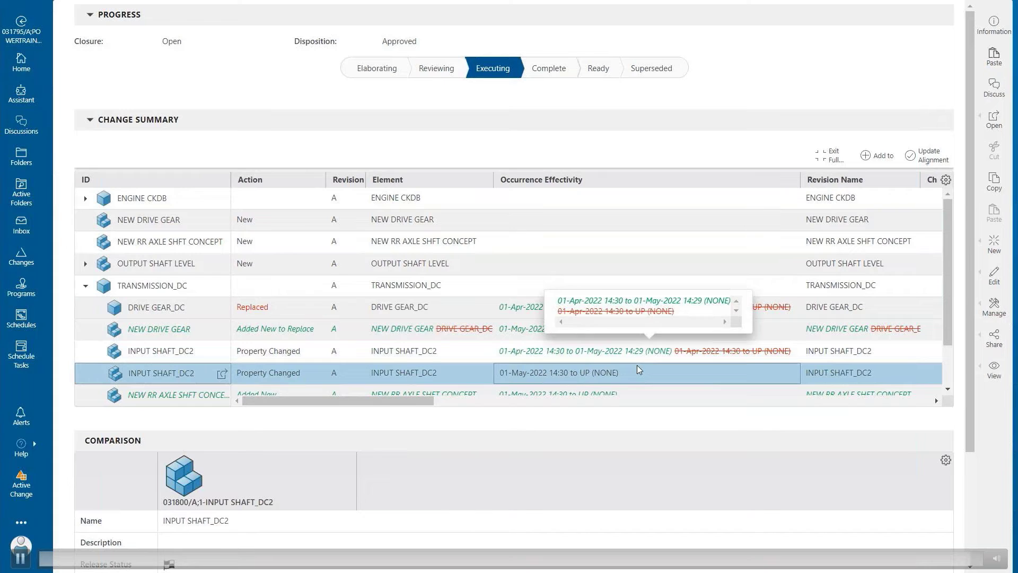
{"action": "mouse_move", "coordinate": [629, 373]}
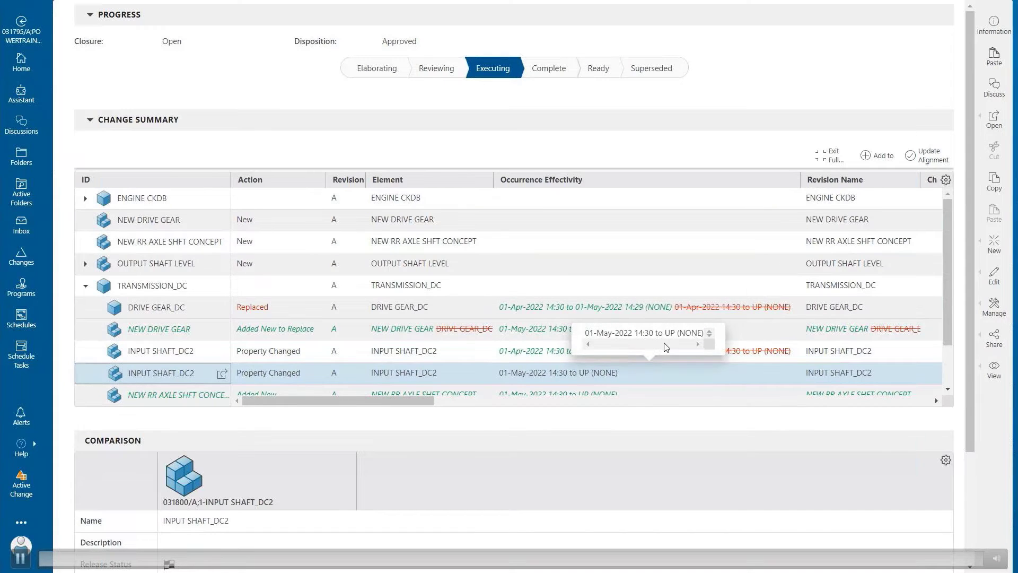
{"action": "left_click", "coordinate": [824, 155]}
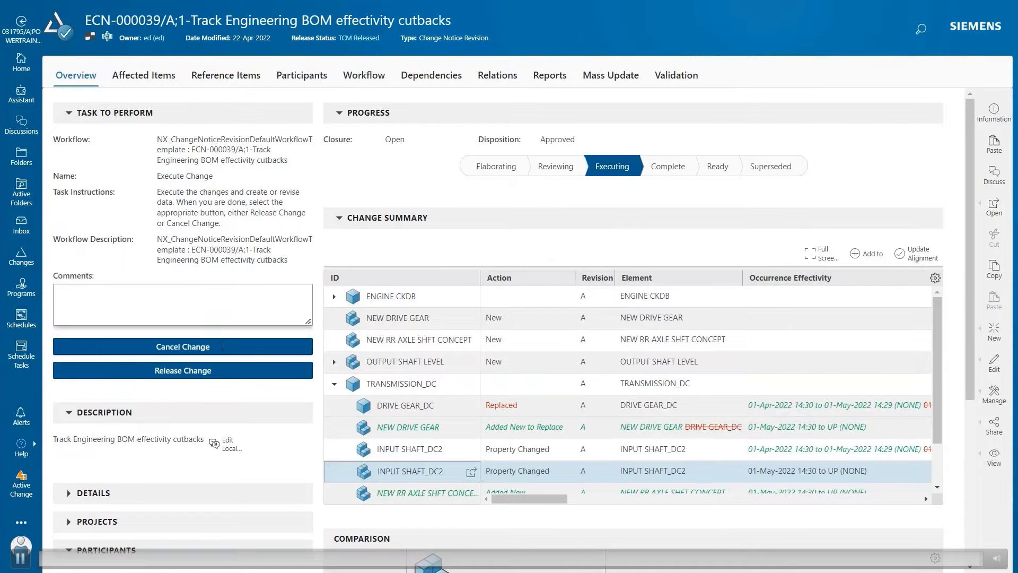
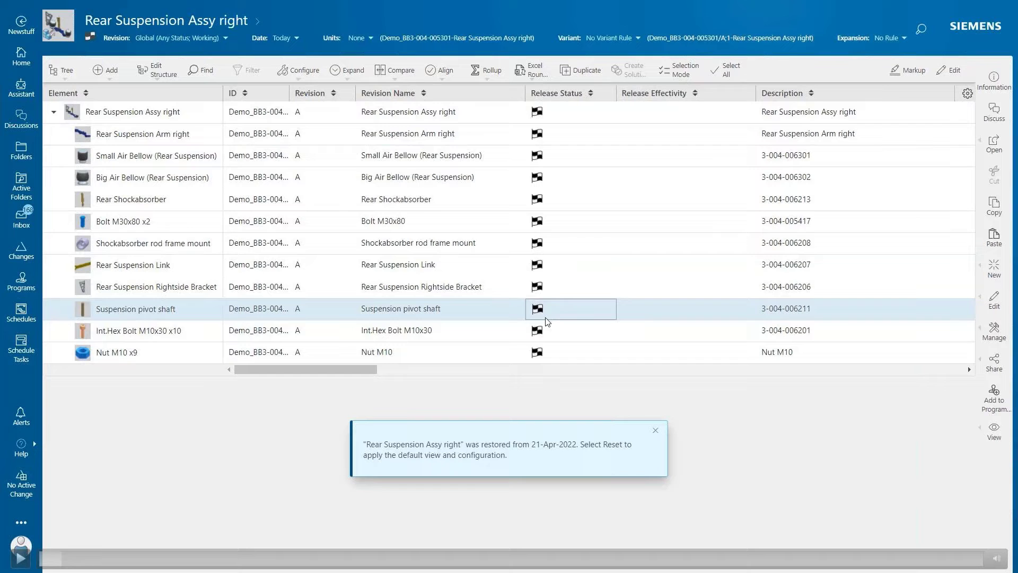
{"action": "key", "text": "space"}
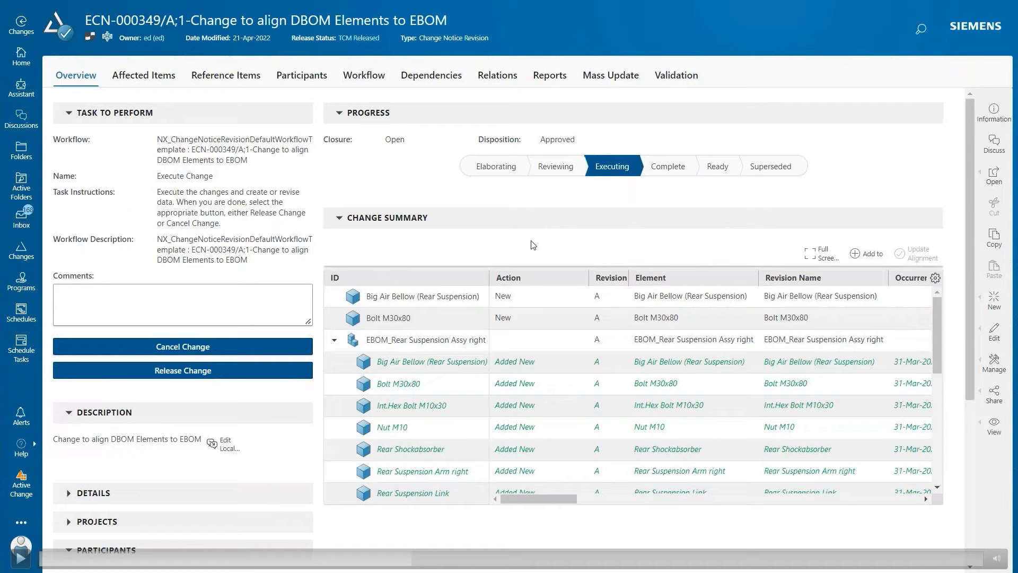
{"action": "key", "text": "space"}
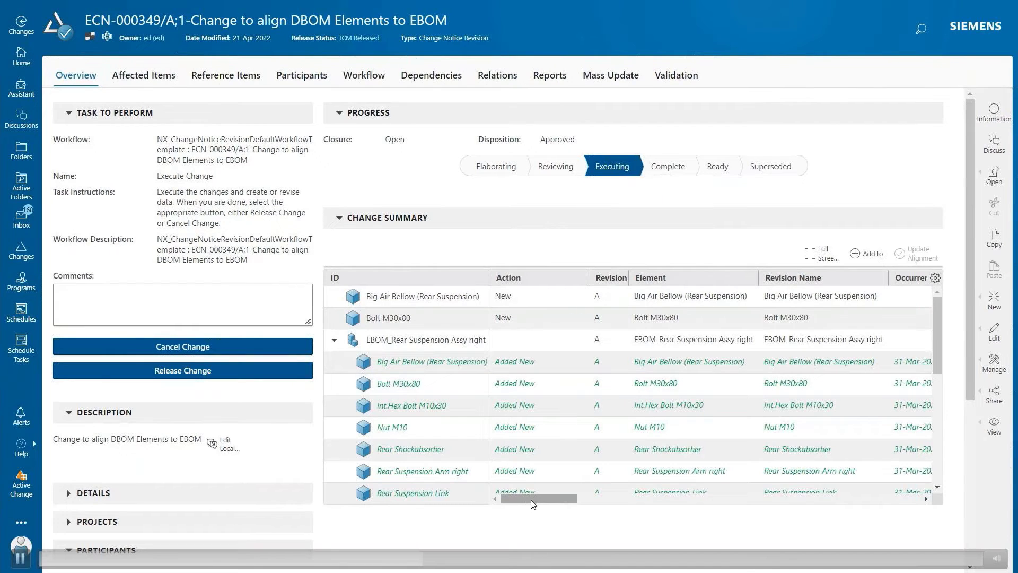
- Examine the occurrence effectivities of EBOM_Rear Suspension Assy right's children in ECN-000349's change summary and release the change
{"action": "left_click_drag", "start_coordinate": [532, 504], "coordinate": [561, 508]}
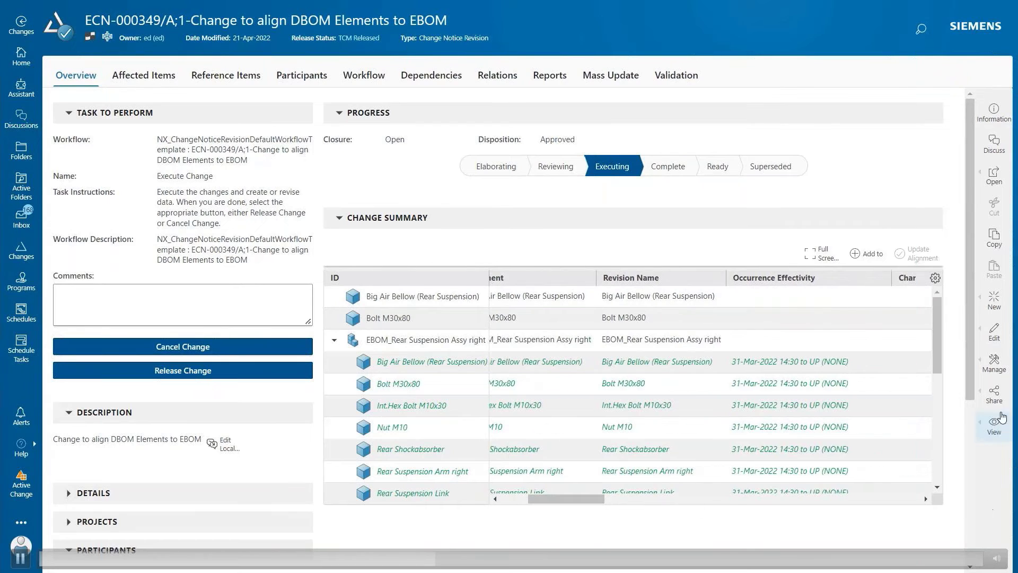
{"action": "mouse_move", "coordinate": [937, 307]}
{"action": "left_mouse_down"}
{"action": "mouse_move", "coordinate": [942, 365]}
{"action": "mouse_move", "coordinate": [934, 301]}
{"action": "left_mouse_up"}
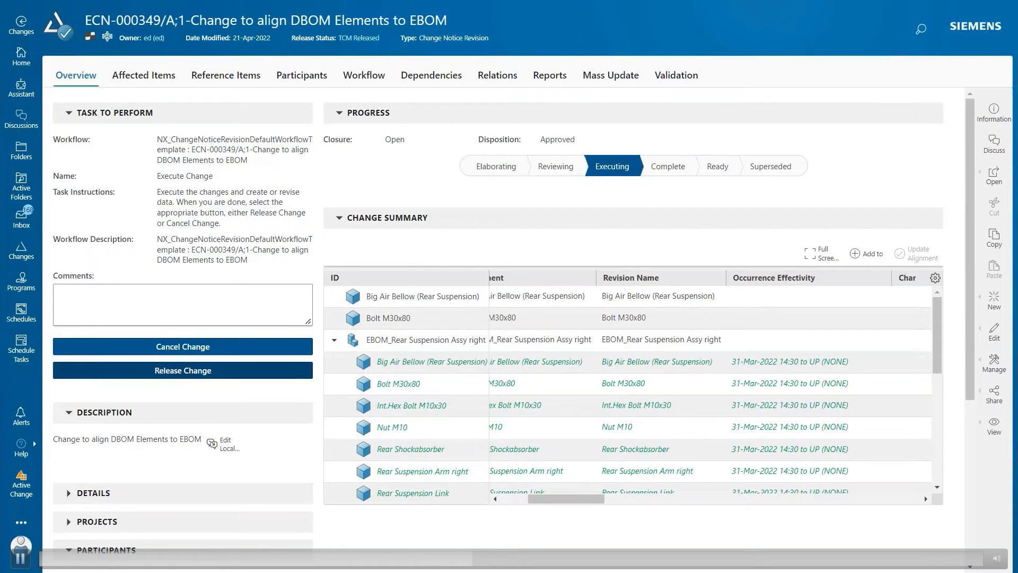
{"action": "left_click", "coordinate": [183, 371]}
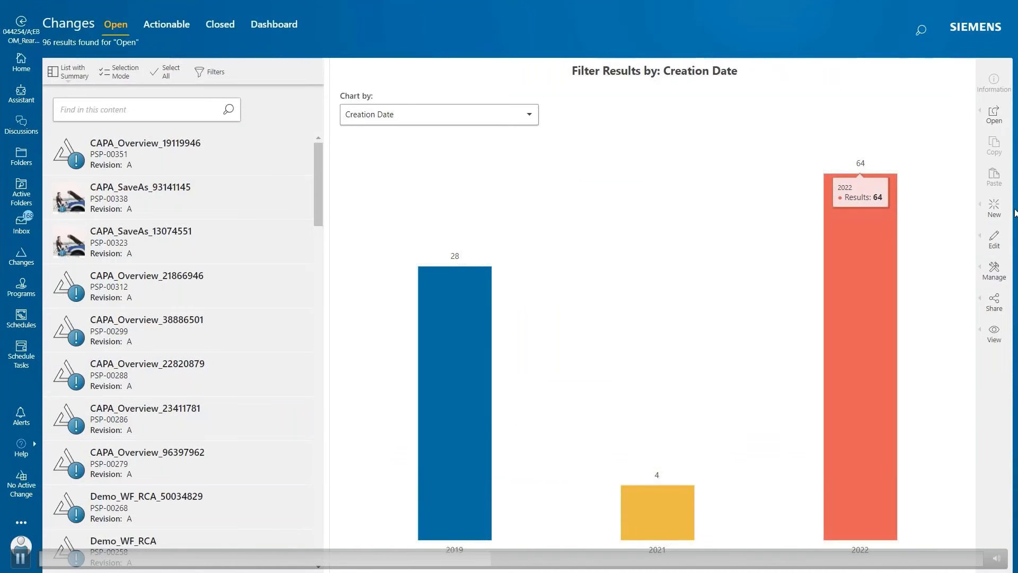
- Create and submit a change notice with the synopsis and description "Create Change to Update DBOM elements to EBOM", opening it on creation
{"action": "left_click", "coordinate": [993, 208]}
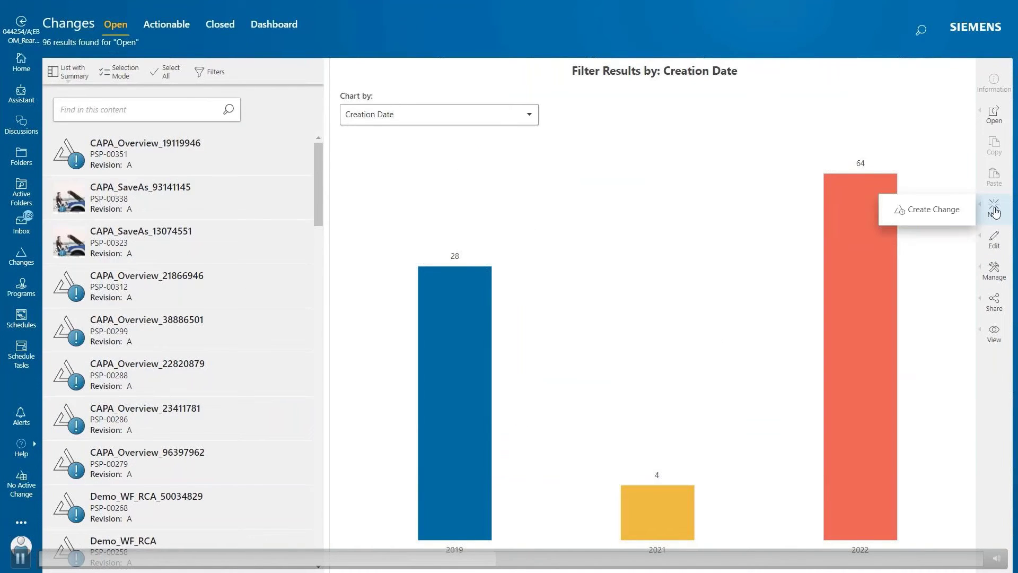
{"action": "left_click", "coordinate": [946, 218]}
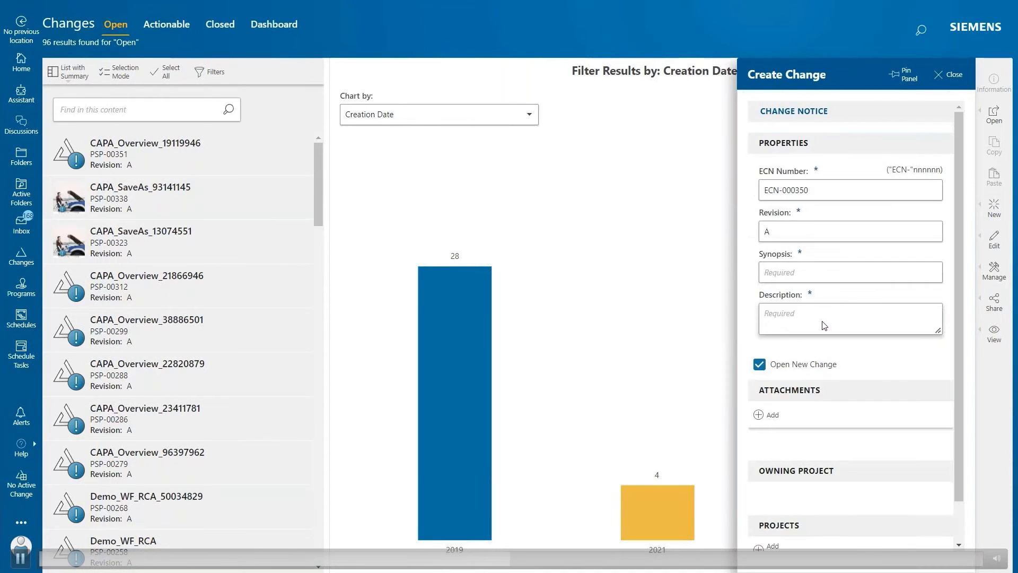
{"action": "left_click", "coordinate": [797, 273]}
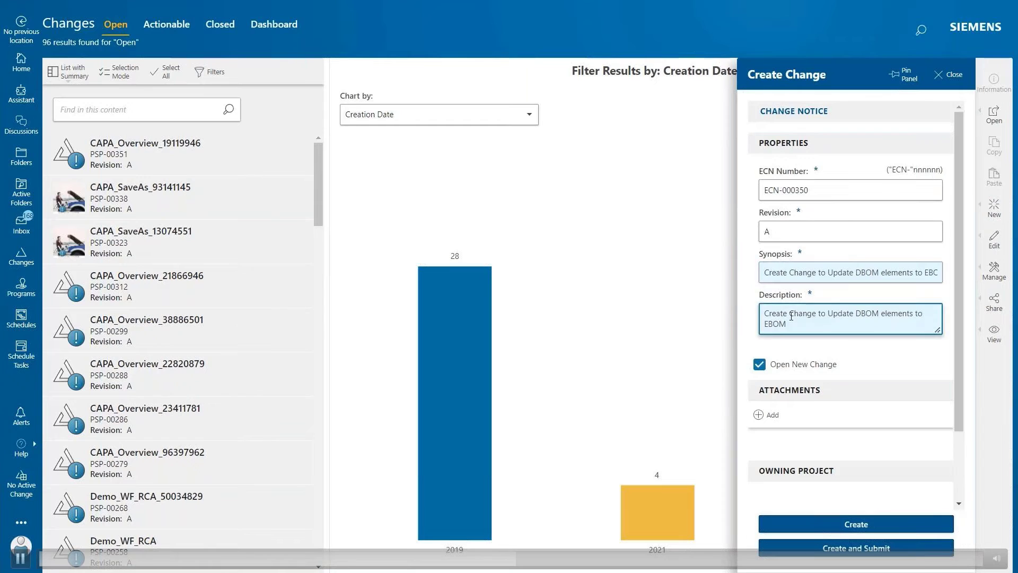
{"action": "left_click", "coordinate": [826, 549]}
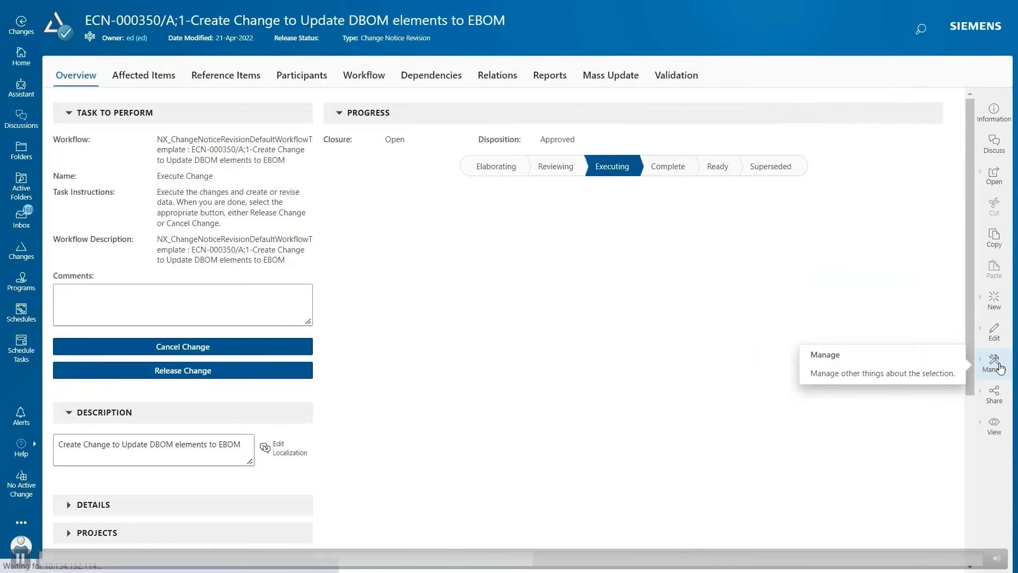
- Submit the change notice ECN-000350 to a workflow using the TCM Release Process template
{"action": "left_click", "coordinate": [993, 362]}
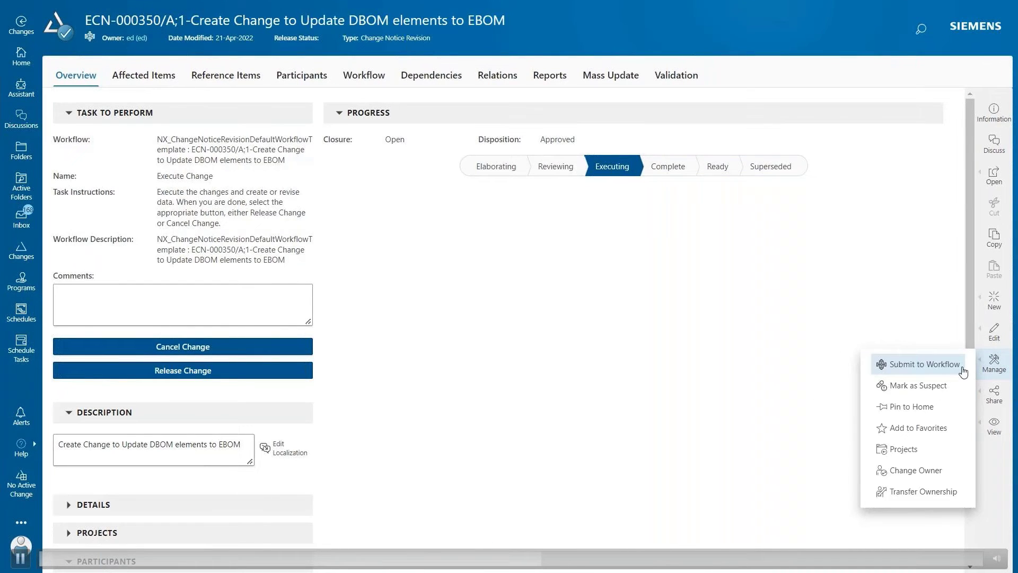
{"action": "left_click", "coordinate": [924, 364]}
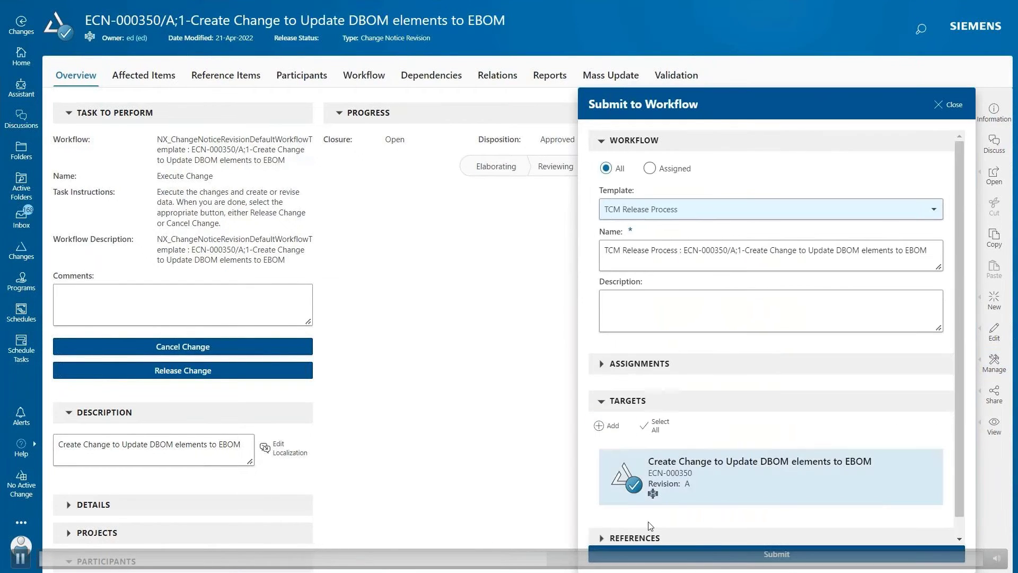
{"action": "left_click", "coordinate": [666, 554]}
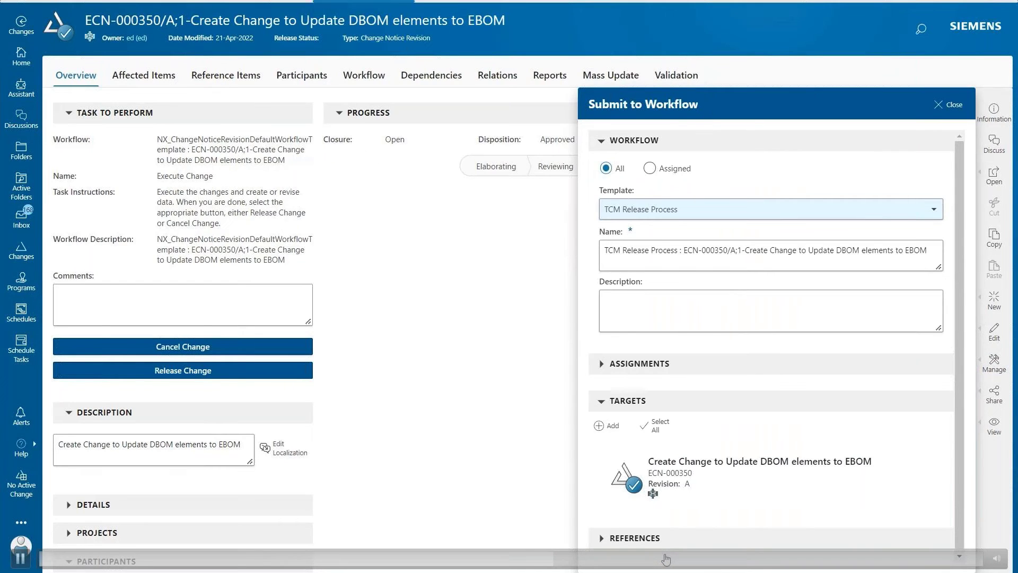
- Add a date release effectivity to ECN-000350's TCM Released status, from 02-May-2022 00:00:00 to UP - All Future Dates
{"action": "left_click", "coordinate": [989, 371]}
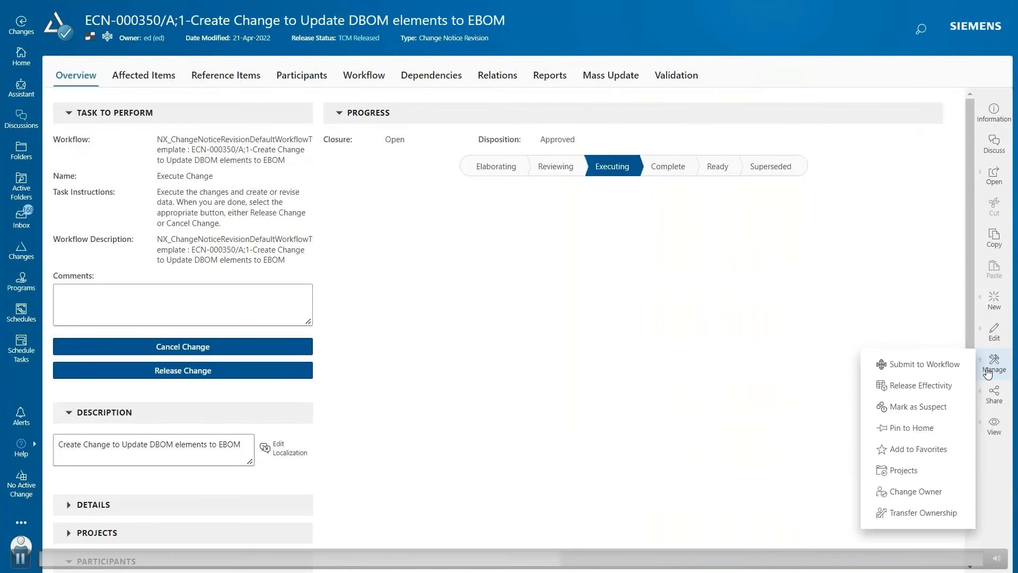
{"action": "left_click", "coordinate": [874, 388]}
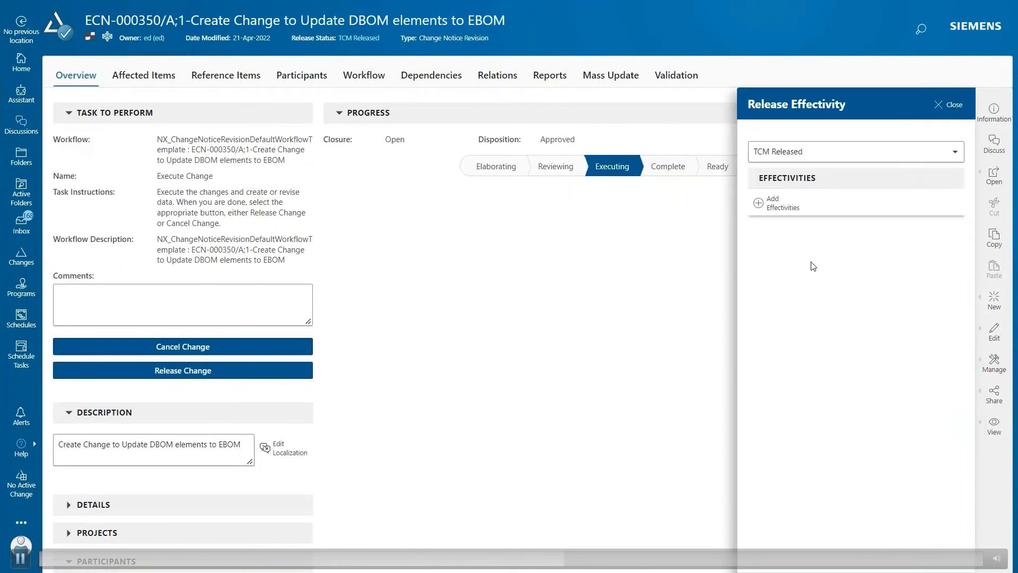
{"action": "left_click", "coordinate": [762, 204]}
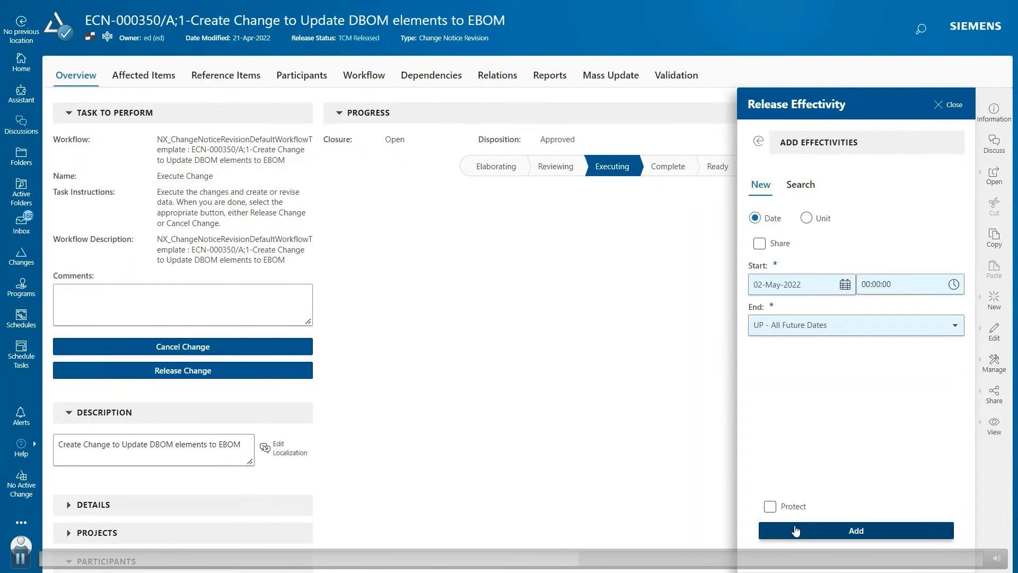
{"action": "left_click", "coordinate": [795, 531]}
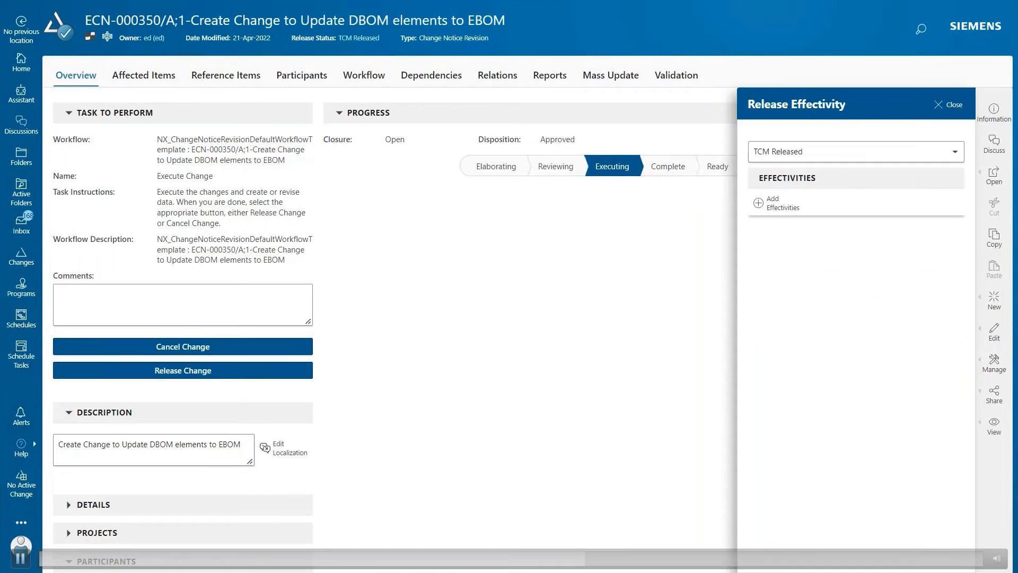
- Set ECN-000350 as the active change and check the selection from the Design BOM EBOM alignment with cutback Effectivity folder
{"action": "left_click", "coordinate": [30, 488]}
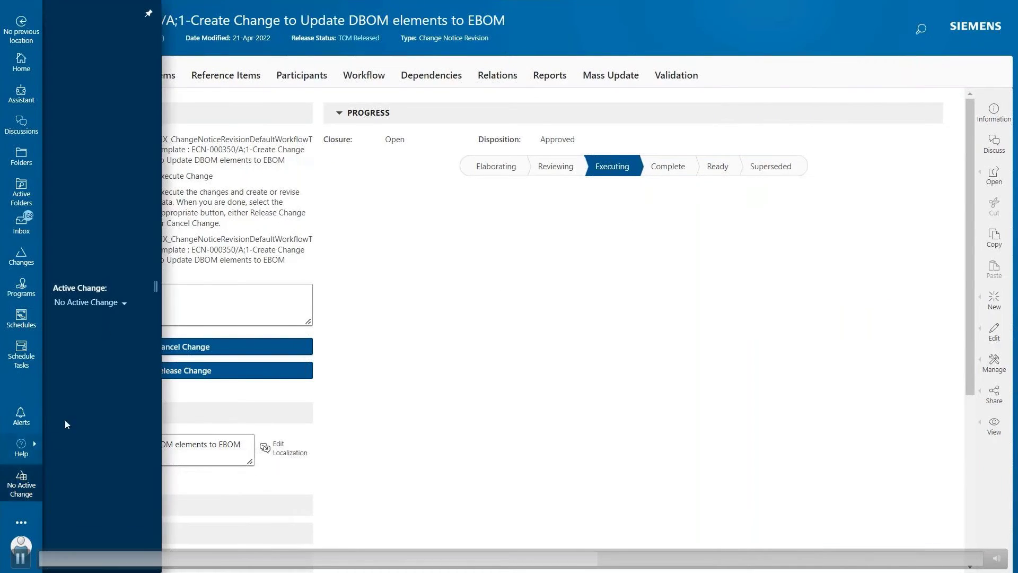
{"action": "left_click", "coordinate": [97, 304]}
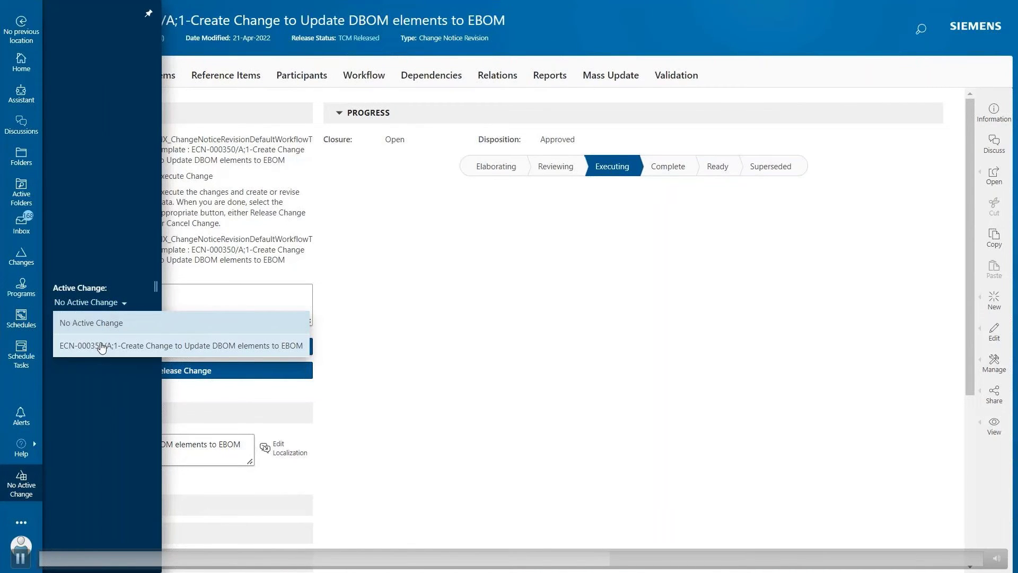
{"action": "left_click", "coordinate": [101, 346]}
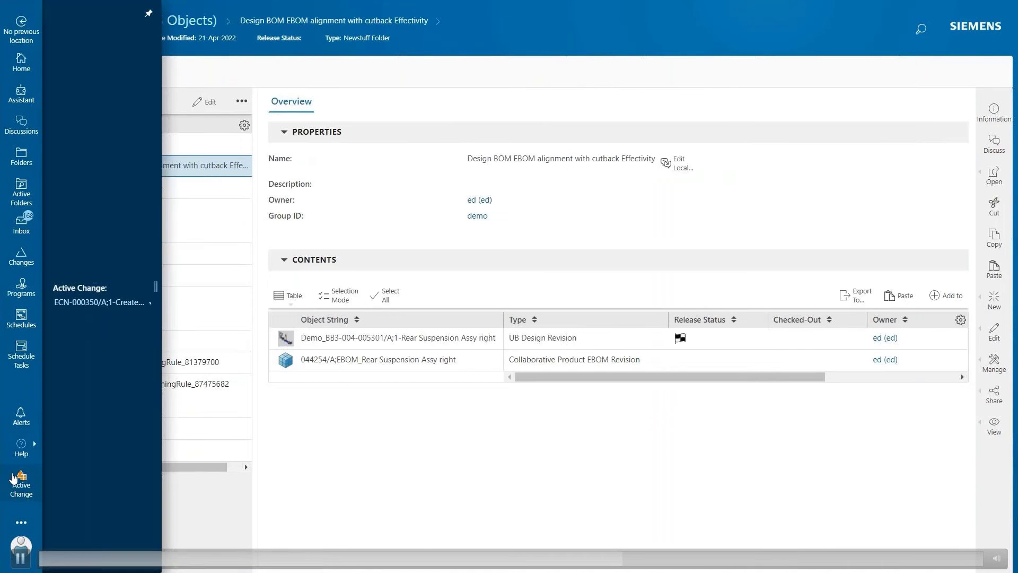
{"action": "left_click", "coordinate": [80, 303]}
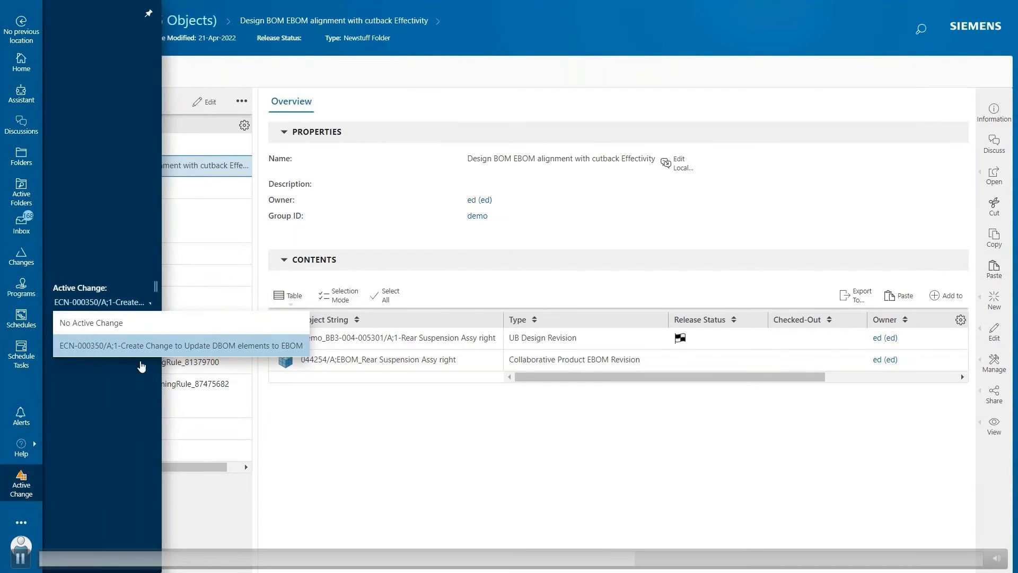
- Open the design assembly Rear Suspension Assy right and save it as new revision B
{"action": "left_click", "coordinate": [495, 339]}
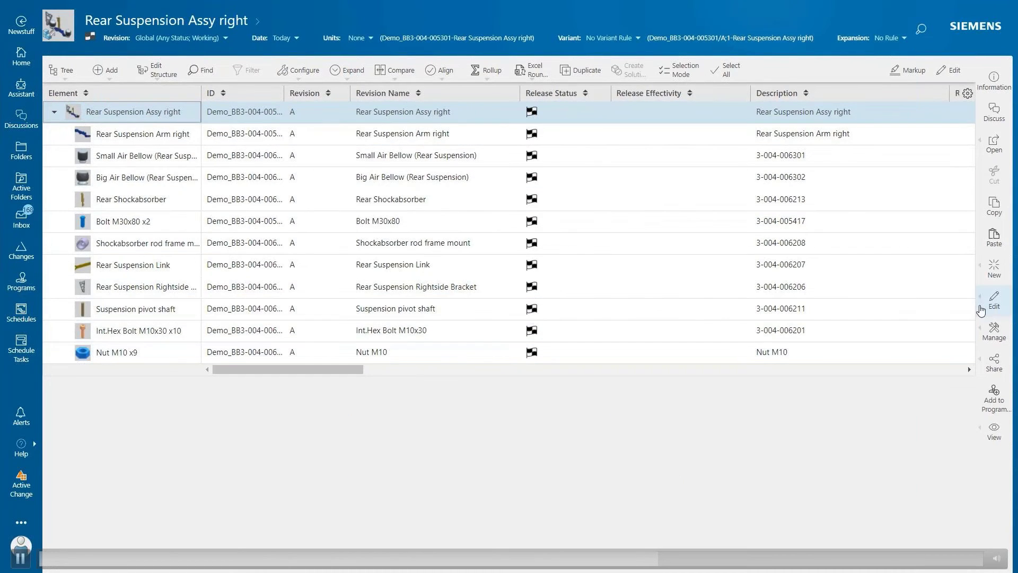
{"action": "left_click", "coordinate": [993, 267]}
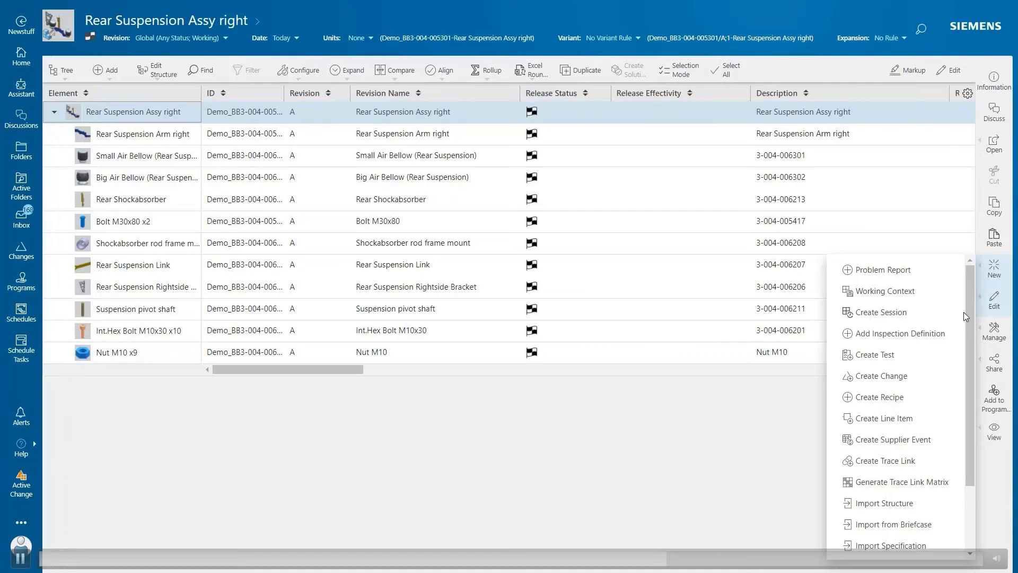
{"action": "scroll", "coordinate": [933, 442], "scroll_direction": "down", "scroll_amount": 1}
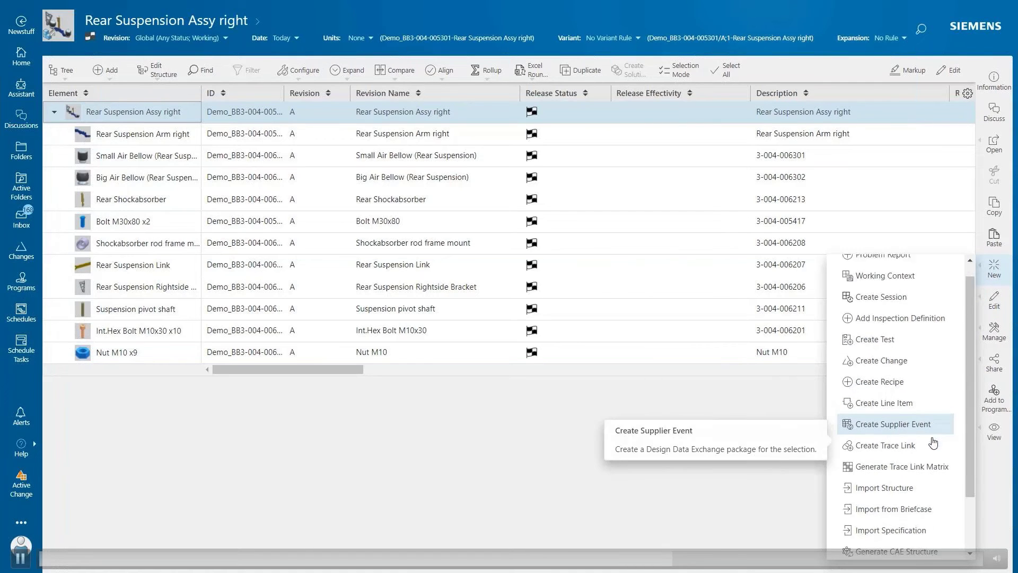
{"action": "scroll", "coordinate": [933, 443], "scroll_direction": "down", "scroll_amount": 3}
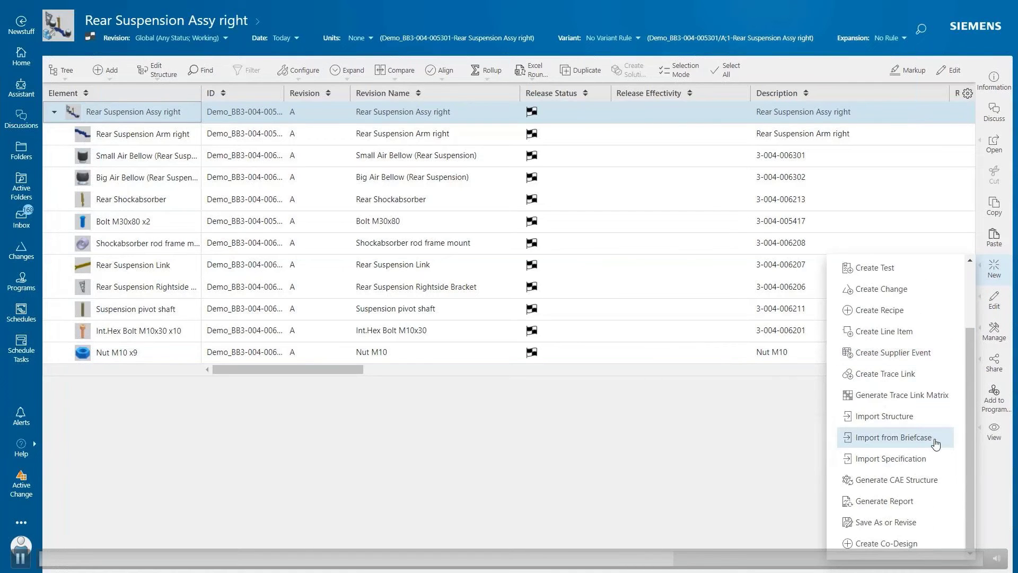
{"action": "left_click", "coordinate": [918, 524]}
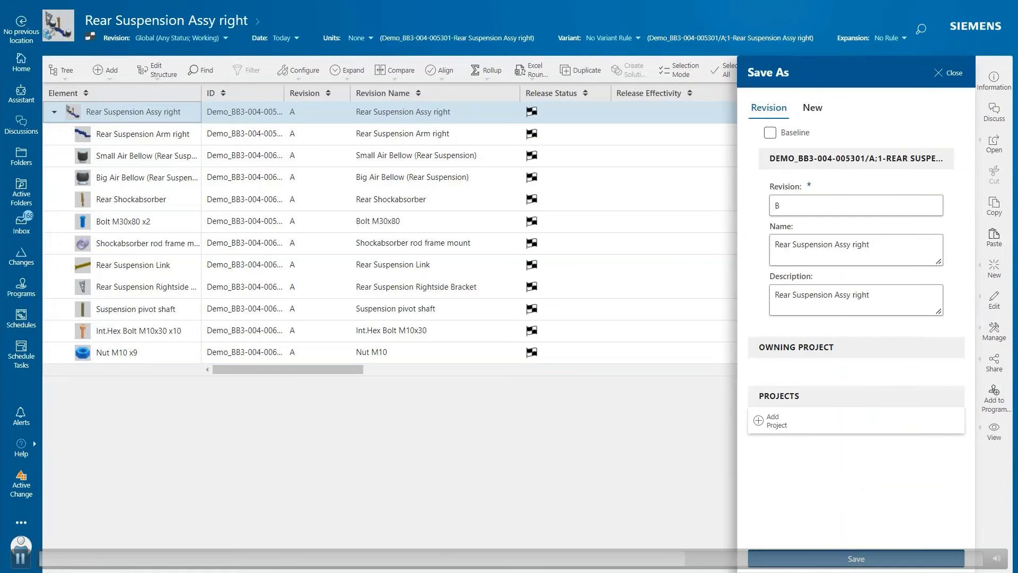
{"action": "key", "text": "Escape"}
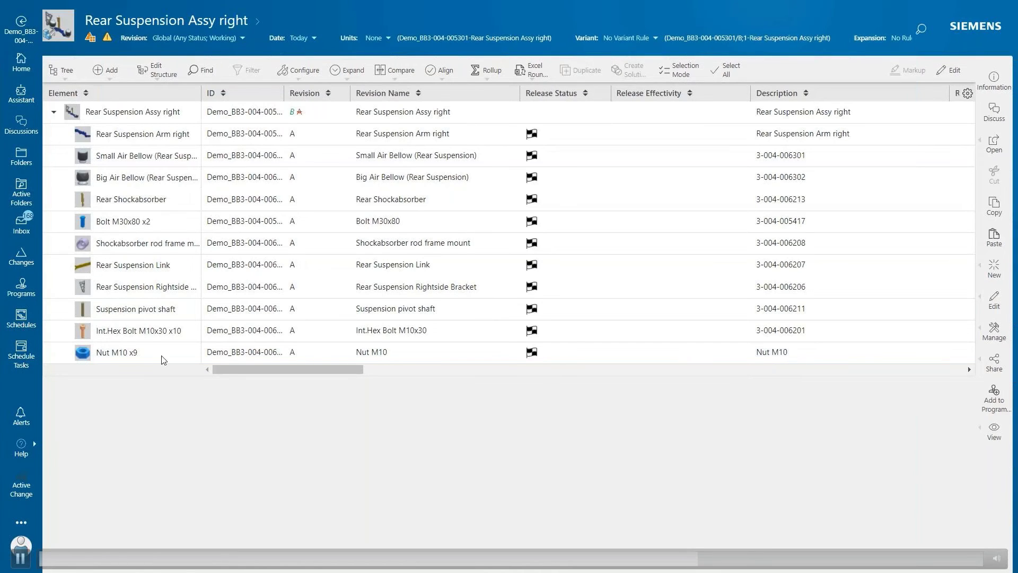
- Remove the Rear Suspension Arm right component from the Rear Suspension Assy right design BOM
{"action": "left_click", "coordinate": [136, 139]}
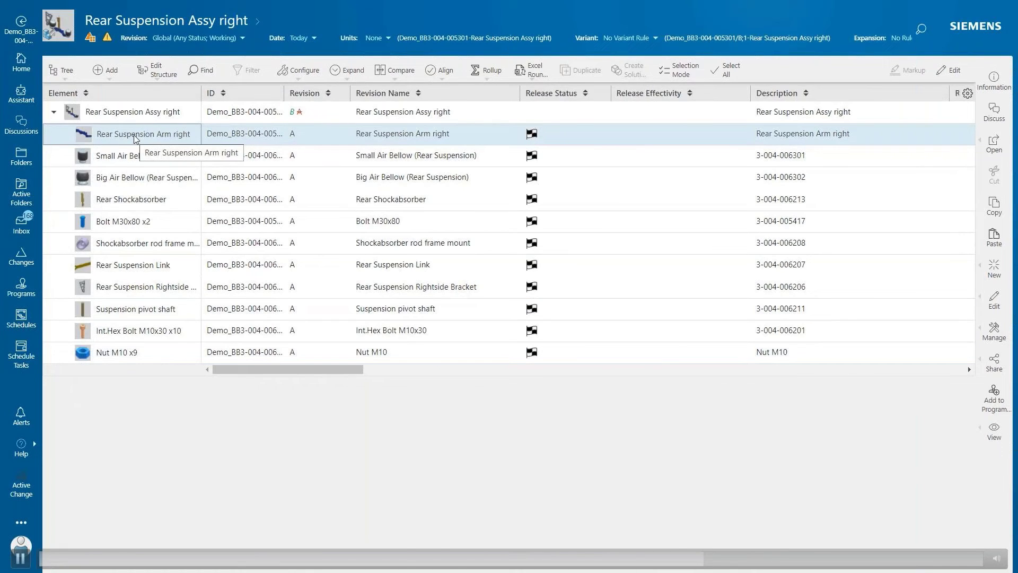
{"action": "right_click", "coordinate": [136, 139]}
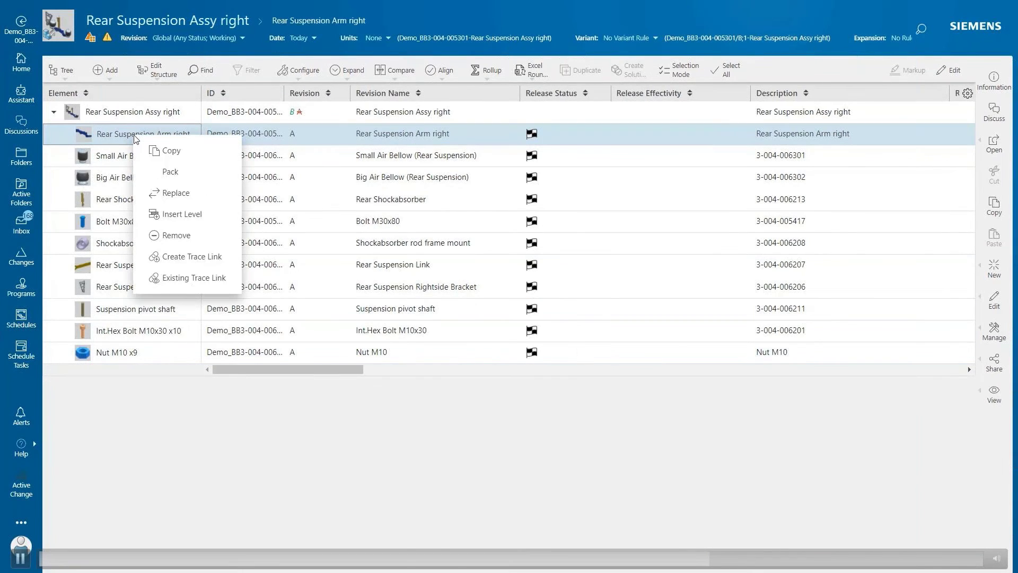
{"action": "left_click", "coordinate": [179, 237]}
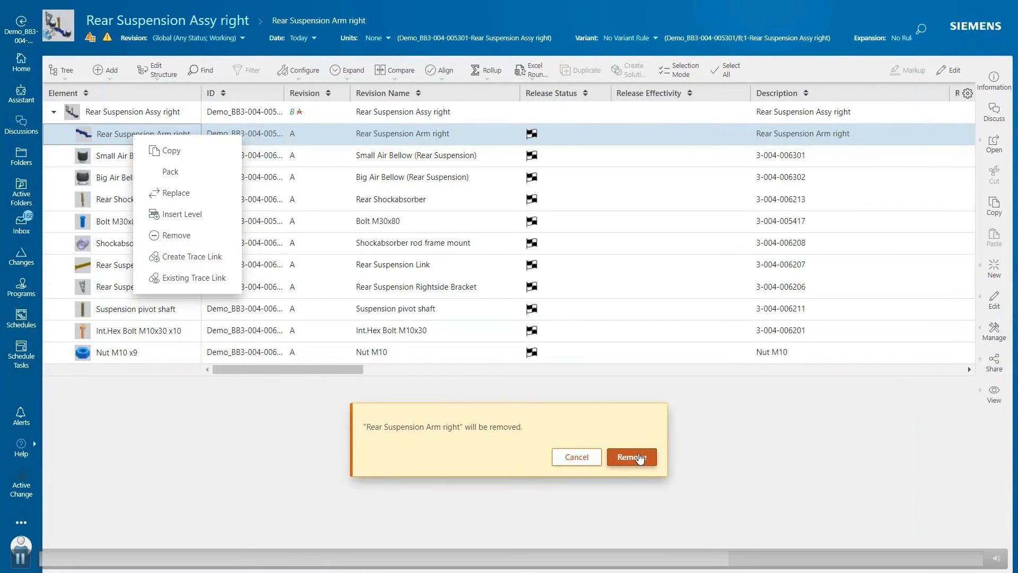
{"action": "left_click", "coordinate": [631, 457]}
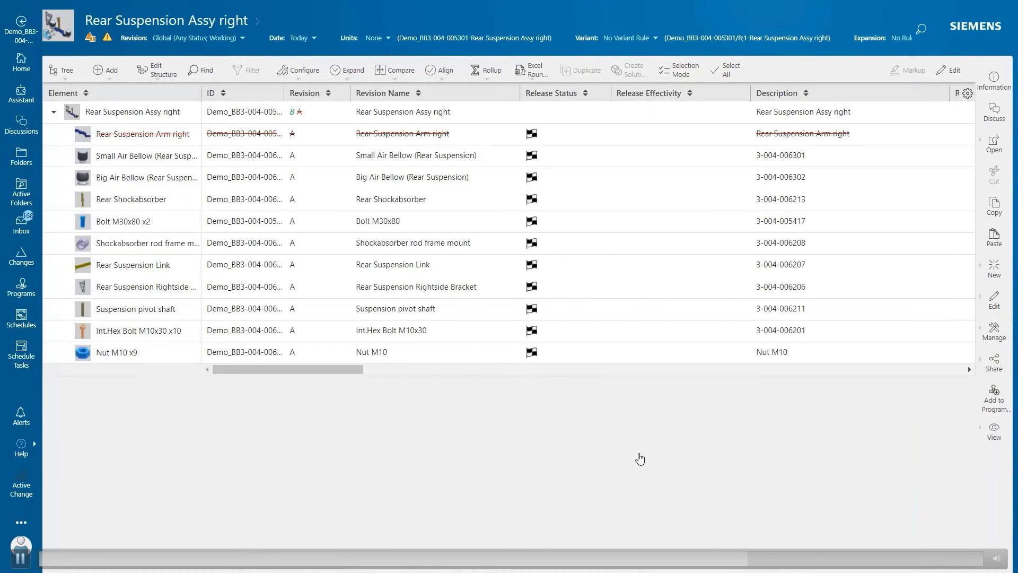
- Add a new UB Design child named "New Rear suspension ARM RIGHT", marked Part Required, under Rear Suspension Assy right
{"action": "left_click", "coordinate": [134, 113]}
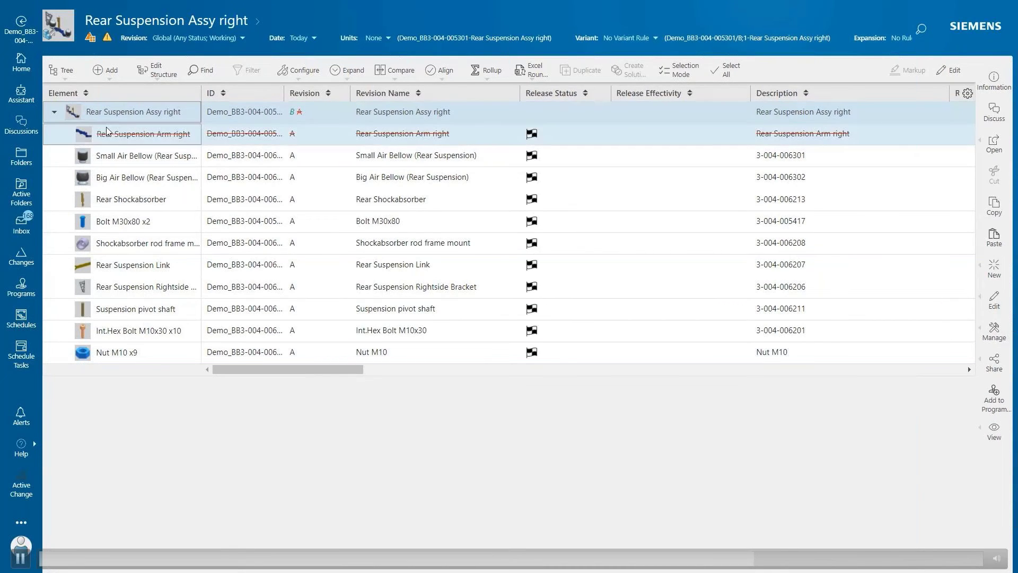
{"action": "left_click", "coordinate": [111, 71]}
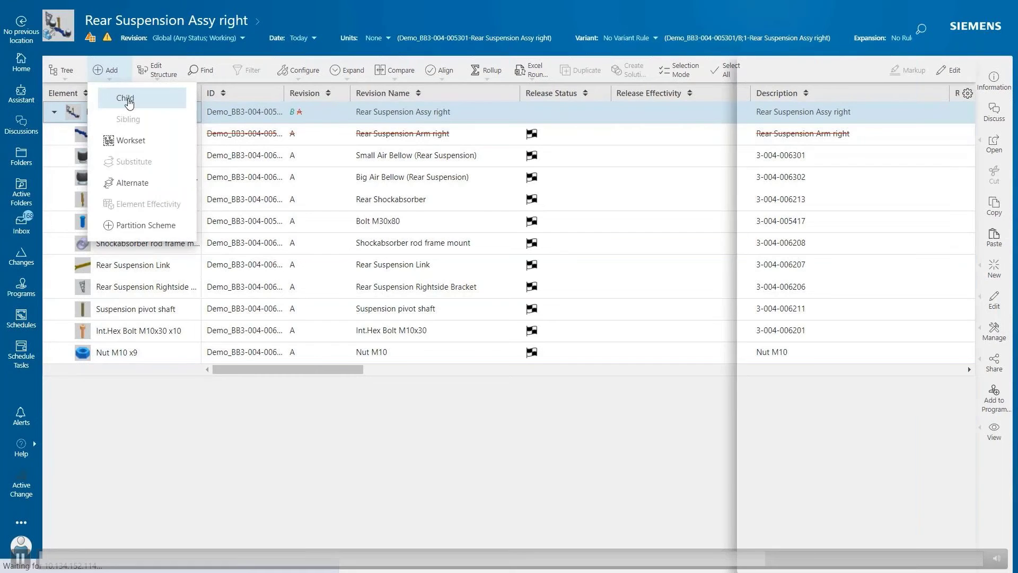
{"action": "left_click", "coordinate": [125, 98]}
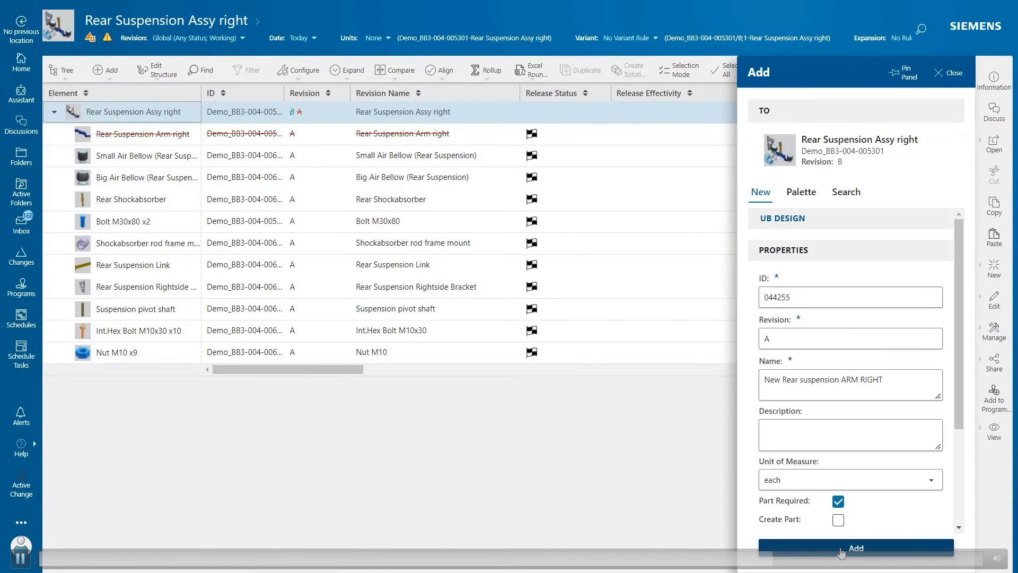
{"action": "left_click", "coordinate": [842, 549]}
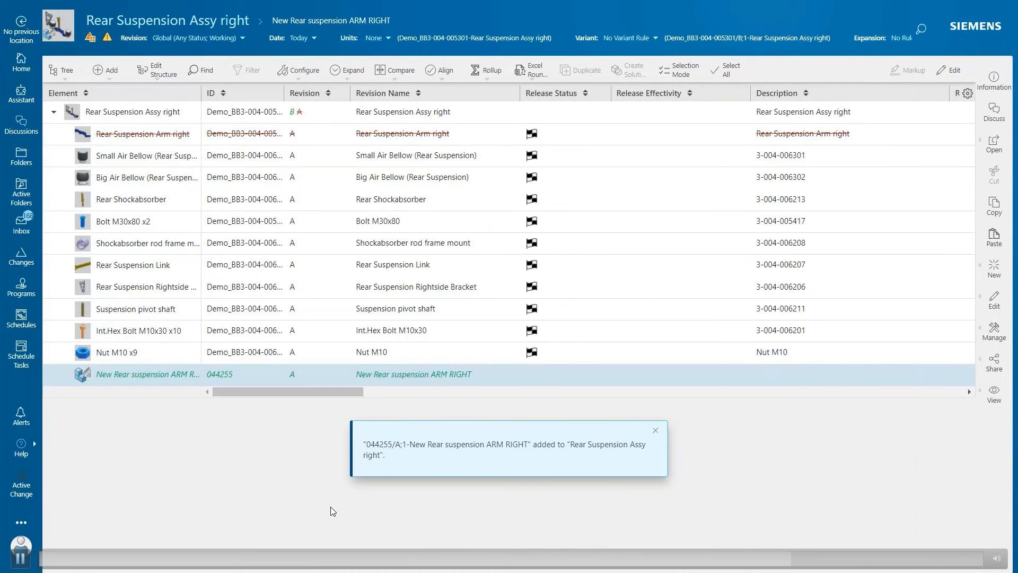
- Show the changes related to the top-level Rear Suspension Assy right and open its change notice ECN-000350
{"action": "left_click", "coordinate": [146, 111]}
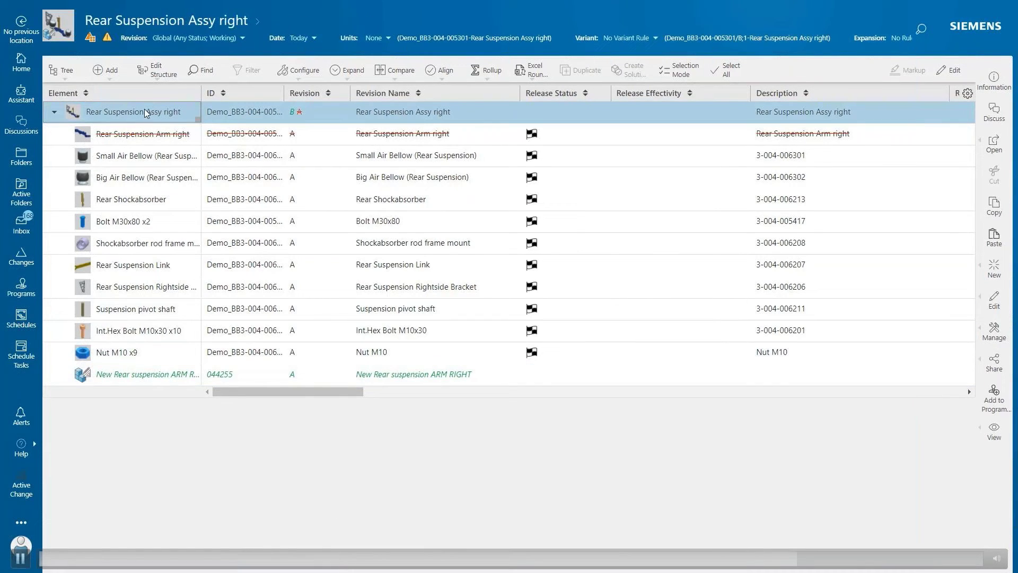
{"action": "left_click", "coordinate": [62, 70]}
{"action": "left_click", "coordinate": [77, 120]}
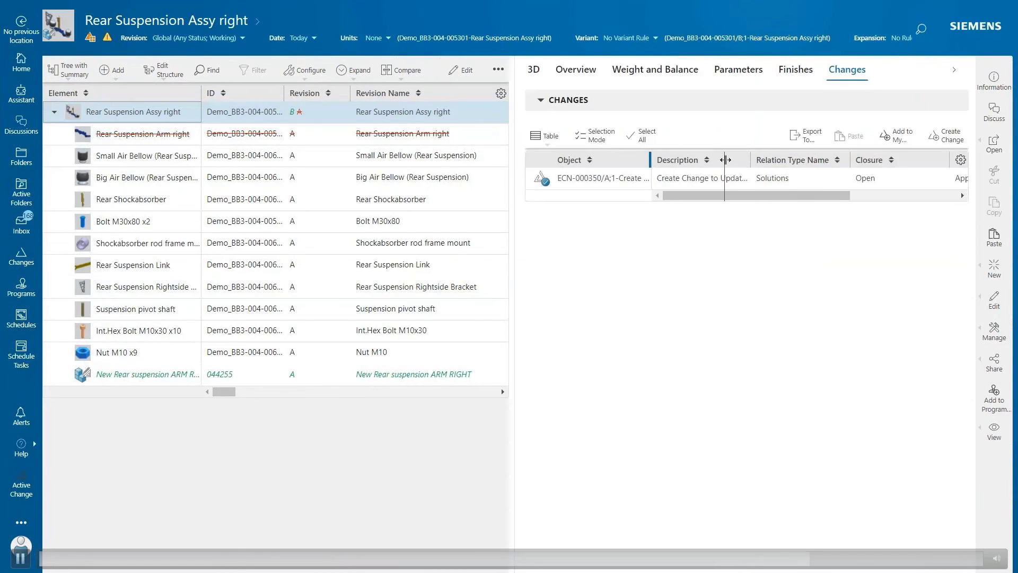
{"action": "left_click_drag", "start_coordinate": [725, 159], "coordinate": [725, 159]}
{"action": "left_click", "coordinate": [773, 177]}
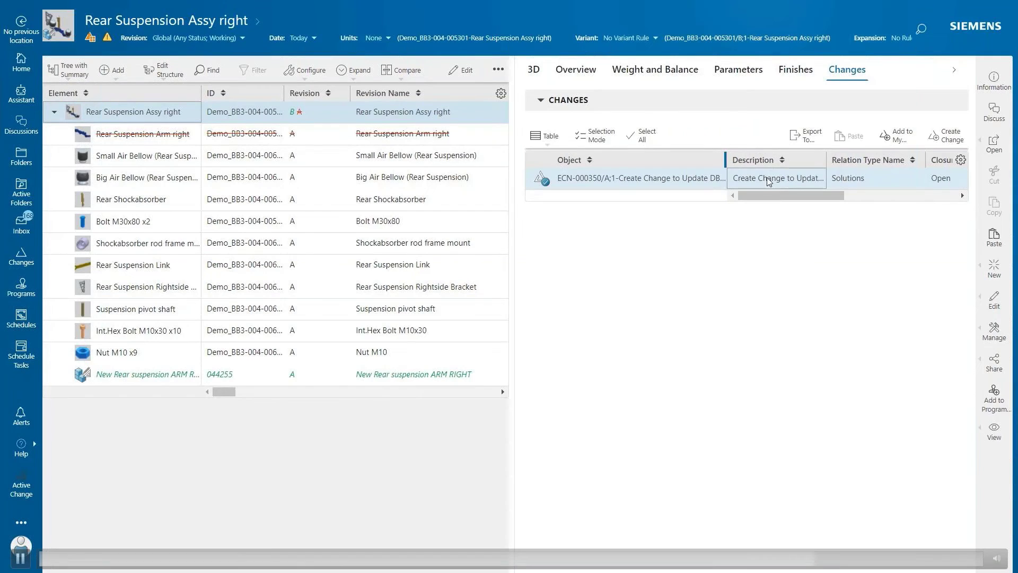
{"action": "left_click", "coordinate": [718, 180]}
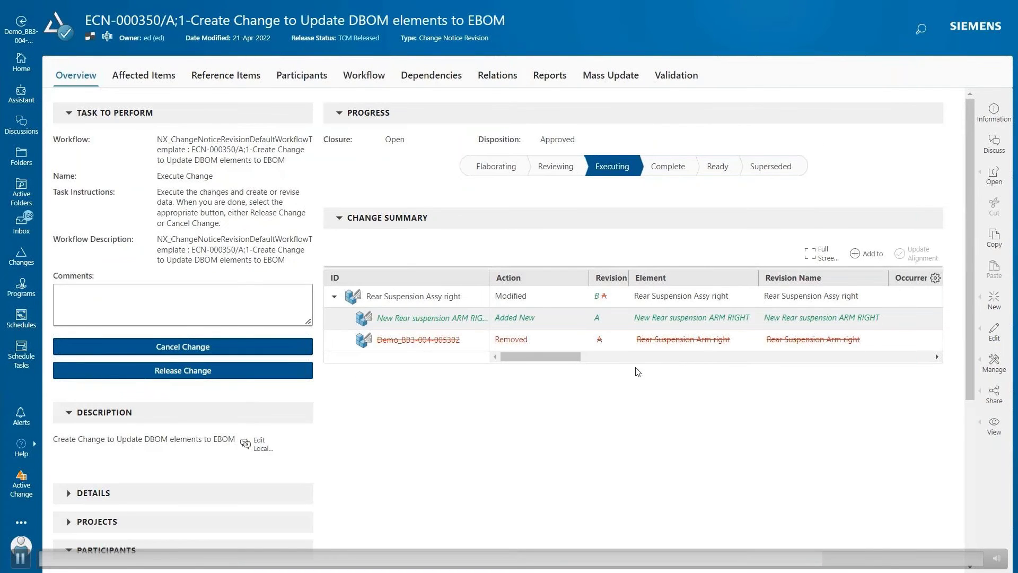
- Start a Guided Update of the EBOM alignment for the modified Rear Suspension Assy right in the change summary
{"action": "left_click", "coordinate": [443, 299]}
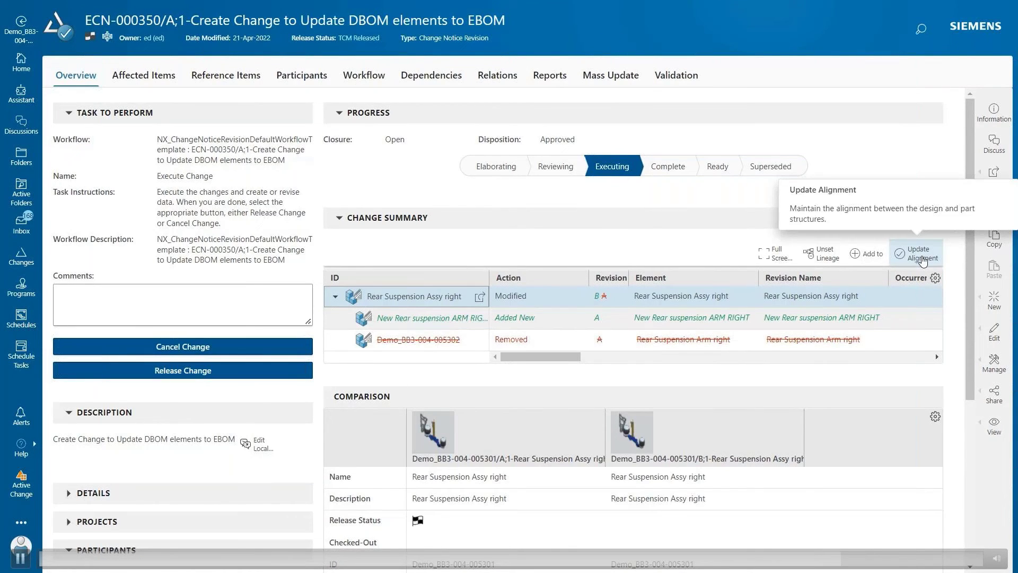
{"action": "left_click", "coordinate": [922, 259]}
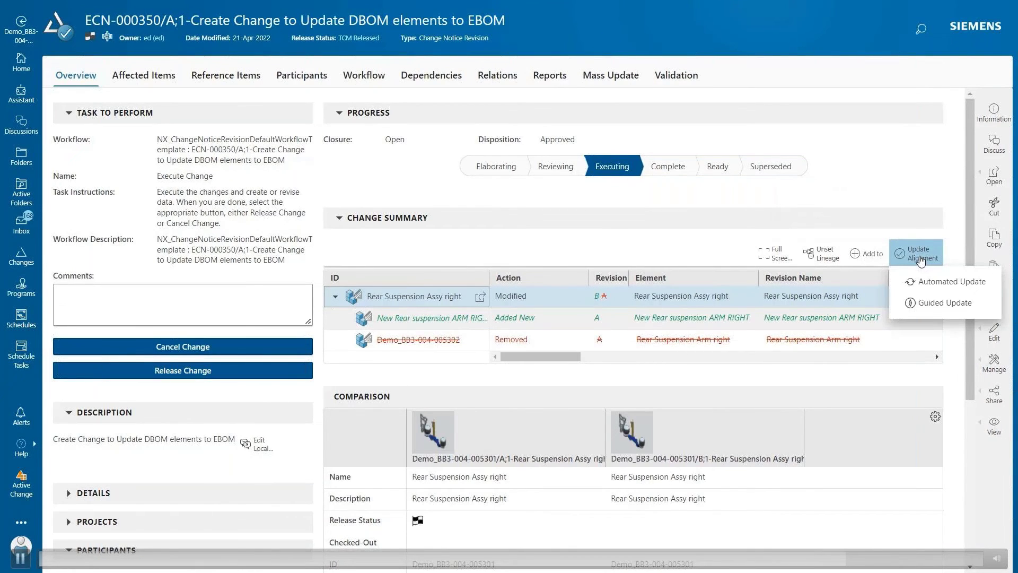
{"action": "left_click", "coordinate": [931, 305]}
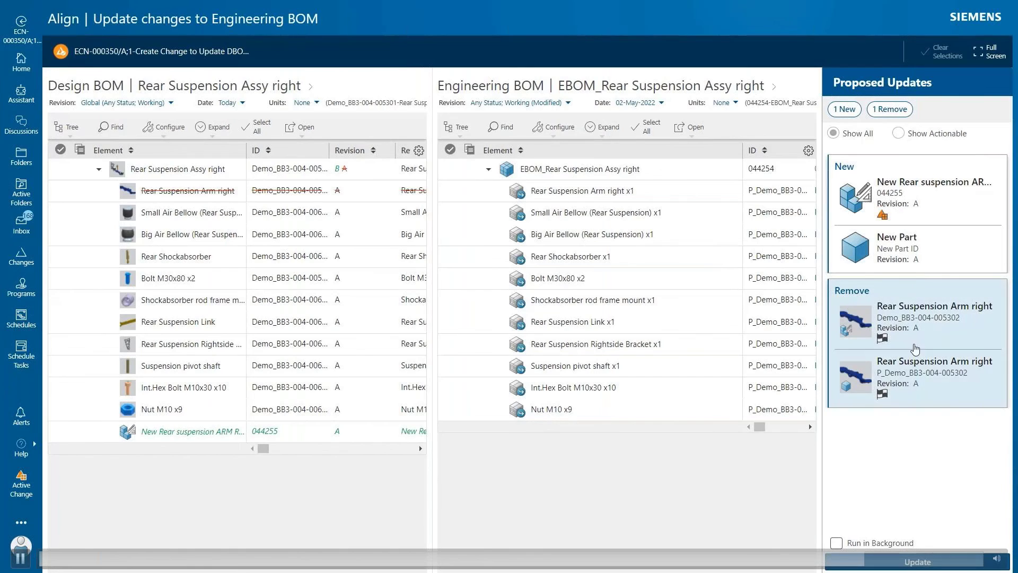
- Review the proposed new part and the proposed arm removal, and apply the updates to the Engineering BOM
{"action": "left_click", "coordinate": [934, 224]}
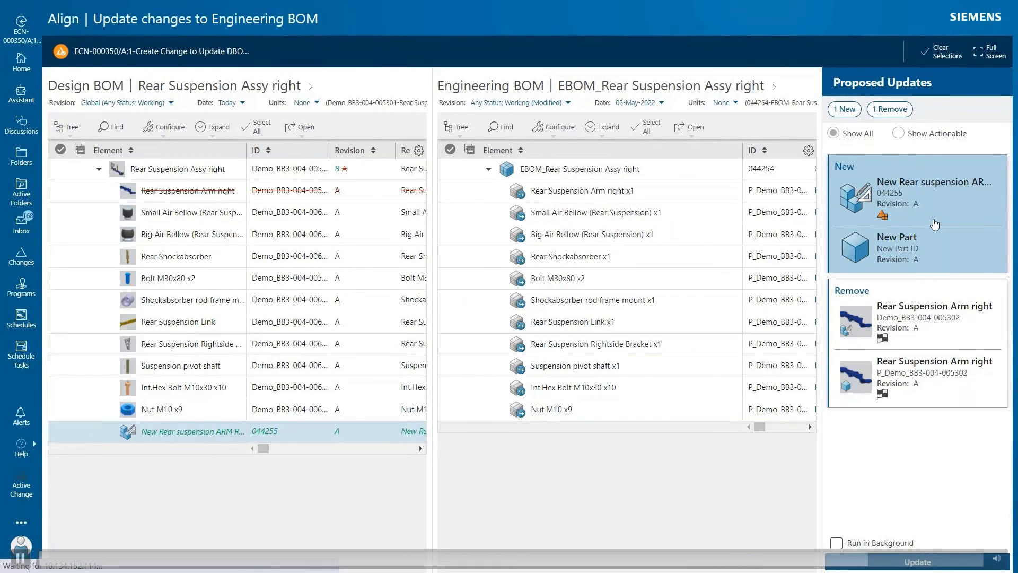
{"action": "left_click", "coordinate": [924, 321]}
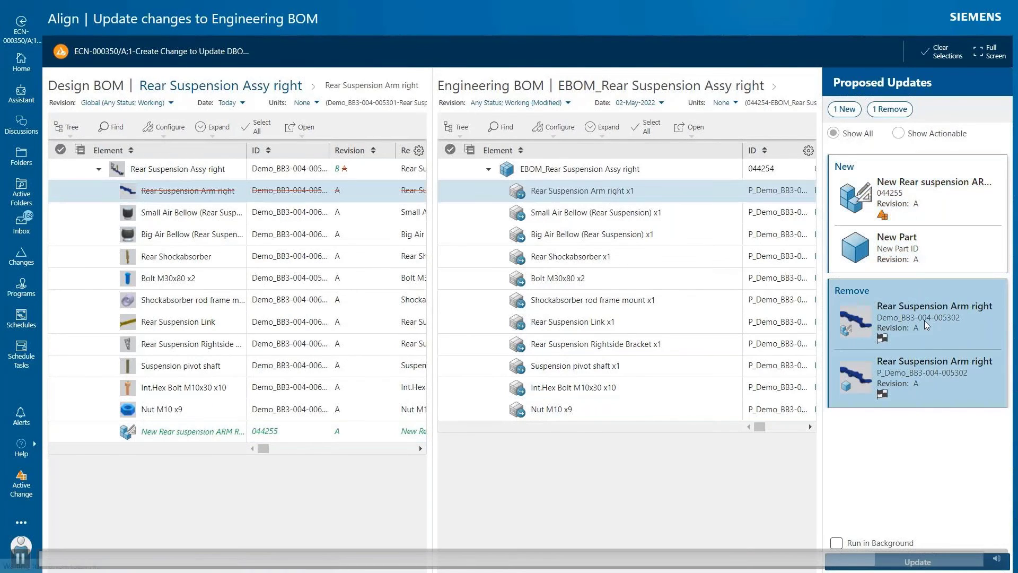
{"action": "left_click", "coordinate": [902, 565]}
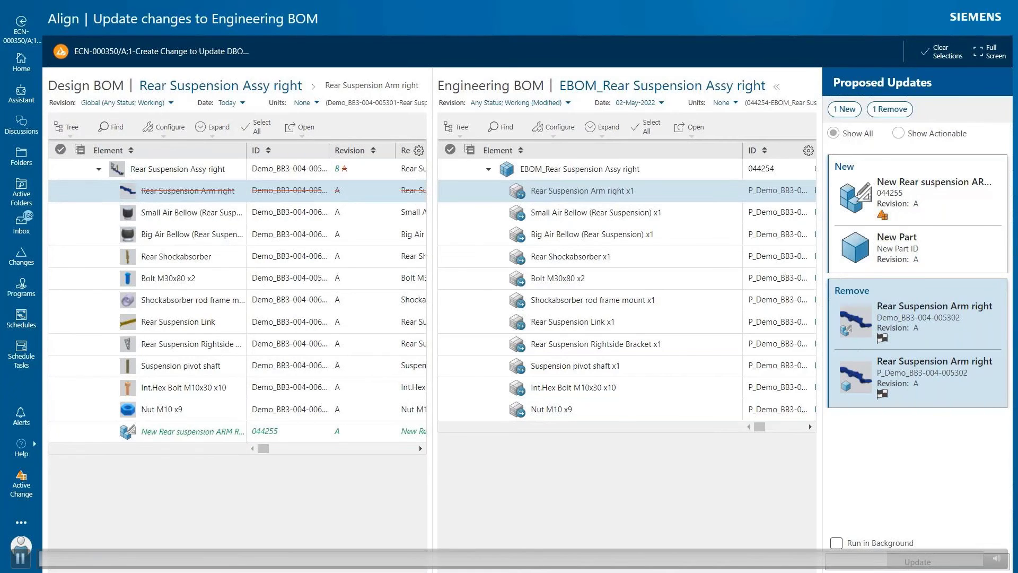
{"action": "left_click_drag", "start_coordinate": [271, 431], "coordinate": [248, 435]}
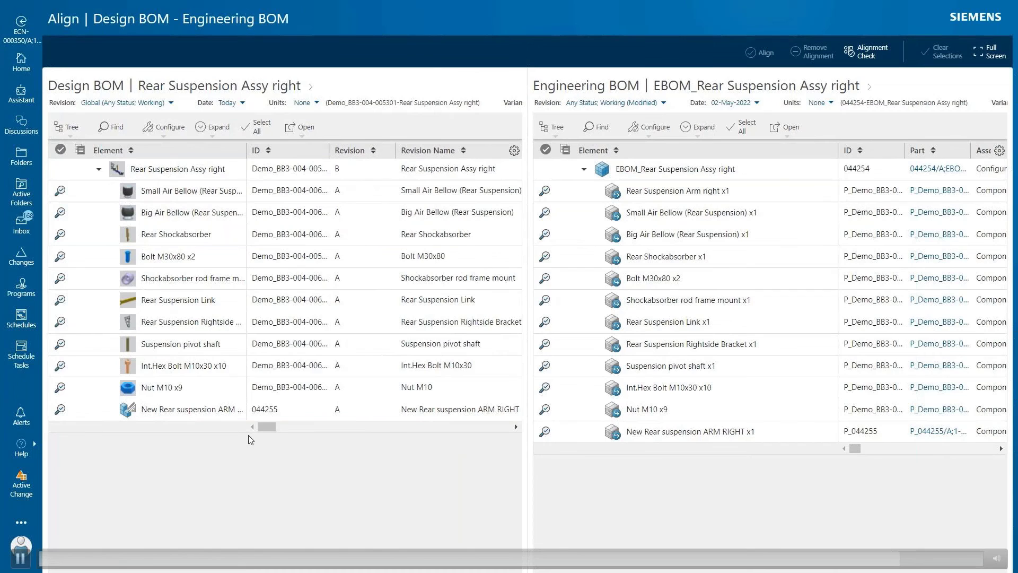
- Return to ECN-000350 and expand the design assembly and EBOM_Rear Suspension Assy right in the change summary
{"action": "left_click", "coordinate": [21, 29]}
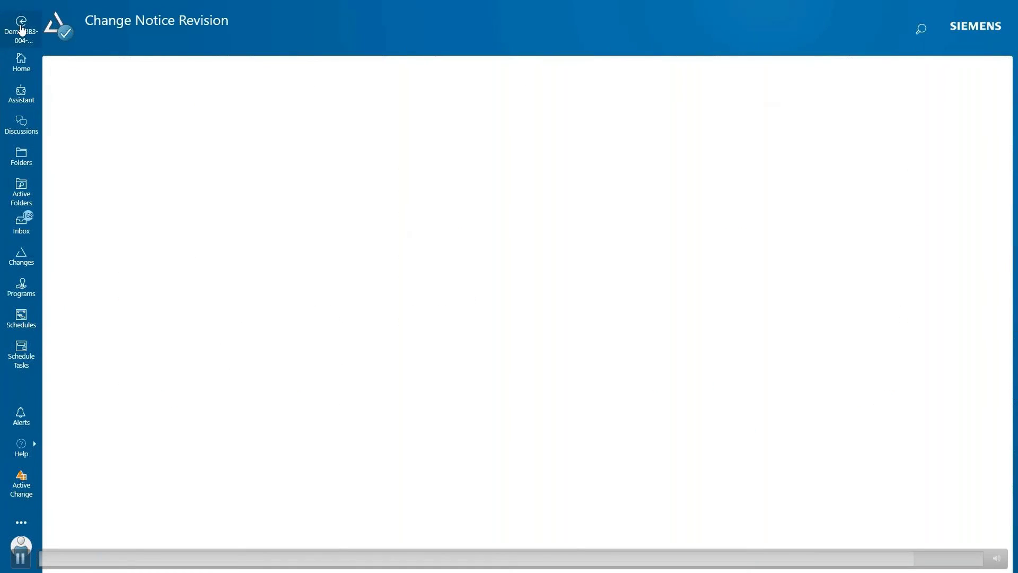
{"action": "left_click", "coordinate": [334, 342]}
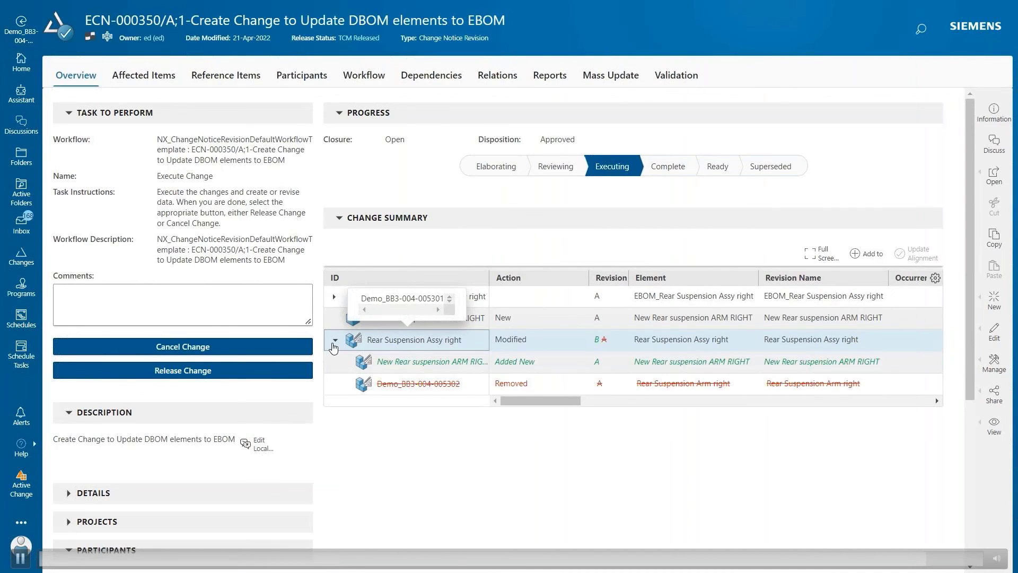
{"action": "left_click", "coordinate": [335, 298]}
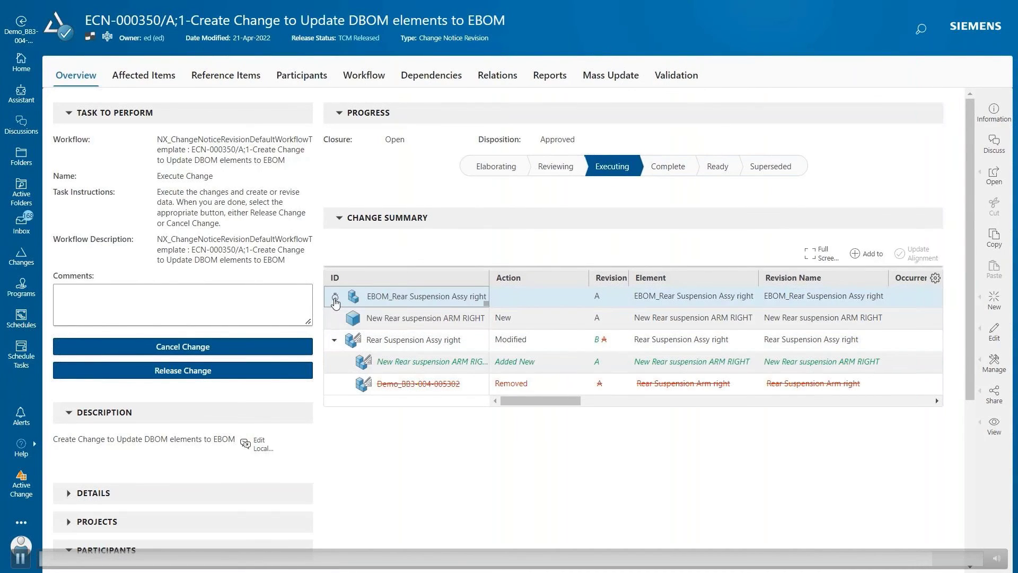
{"action": "left_click", "coordinate": [335, 299]}
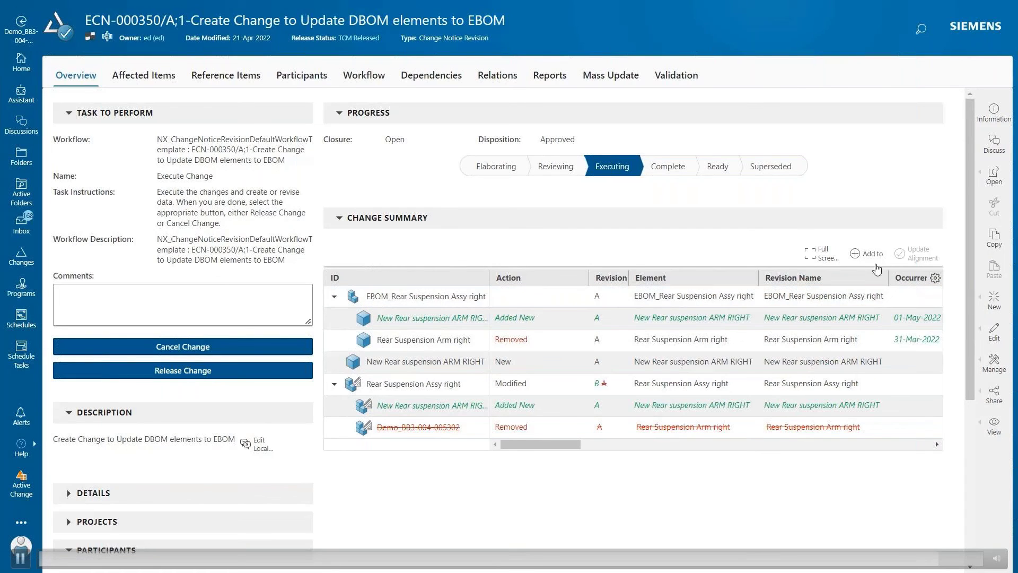
- View the change summary full screen and widen Occurrence Effectivity to examine the removed Rear Suspension Arm right's effectivity cutback
{"action": "left_click", "coordinate": [817, 253]}
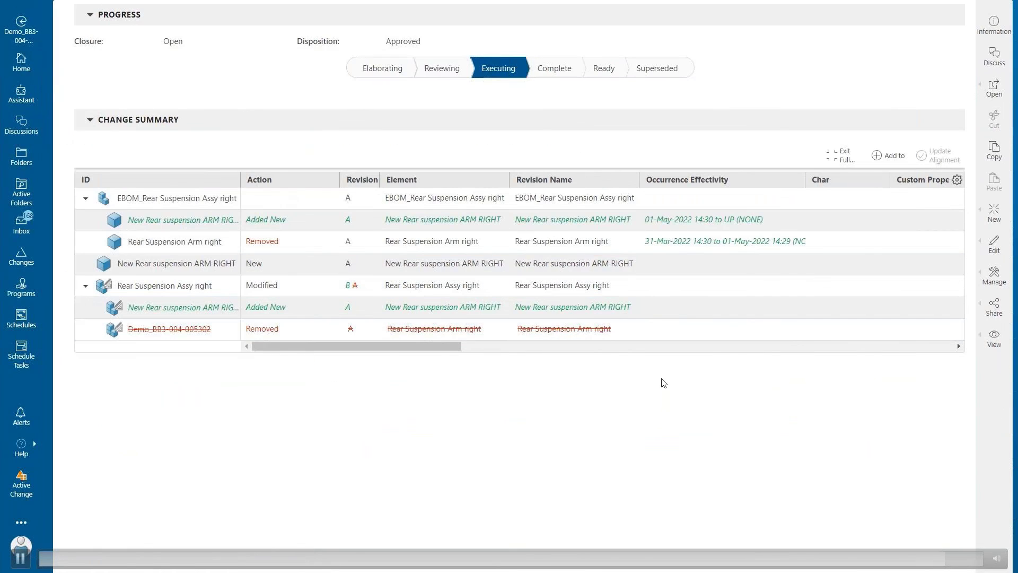
{"action": "left_click", "coordinate": [680, 234]}
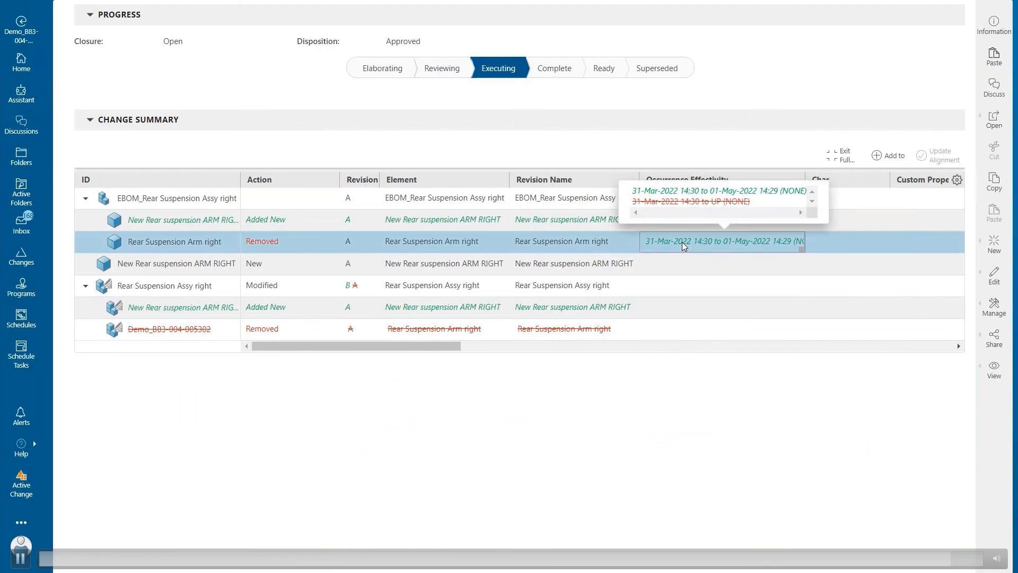
{"action": "left_click_drag", "start_coordinate": [890, 175], "coordinate": [901, 174]}
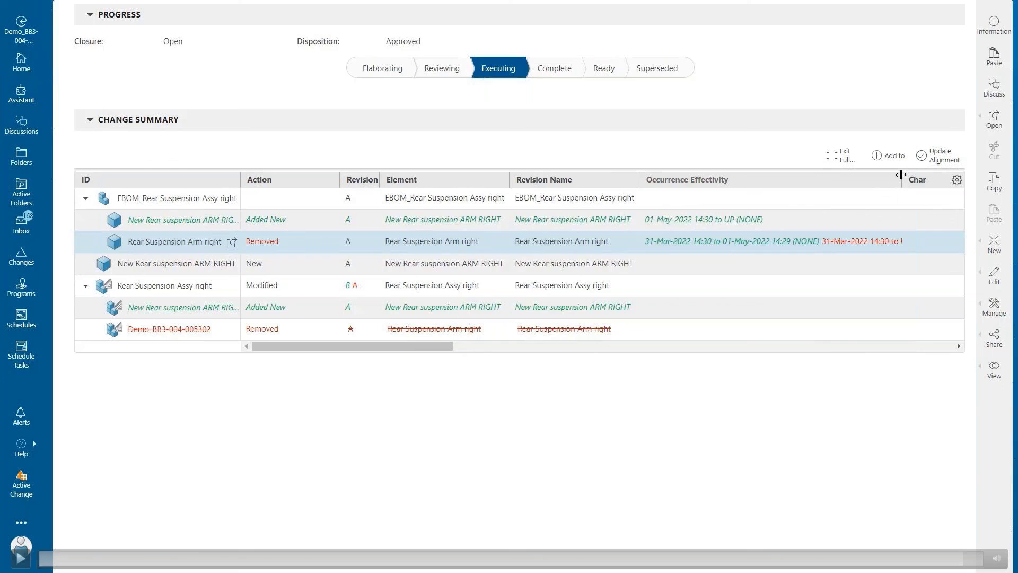
{"action": "left_click_drag", "start_coordinate": [901, 175], "coordinate": [954, 176]}
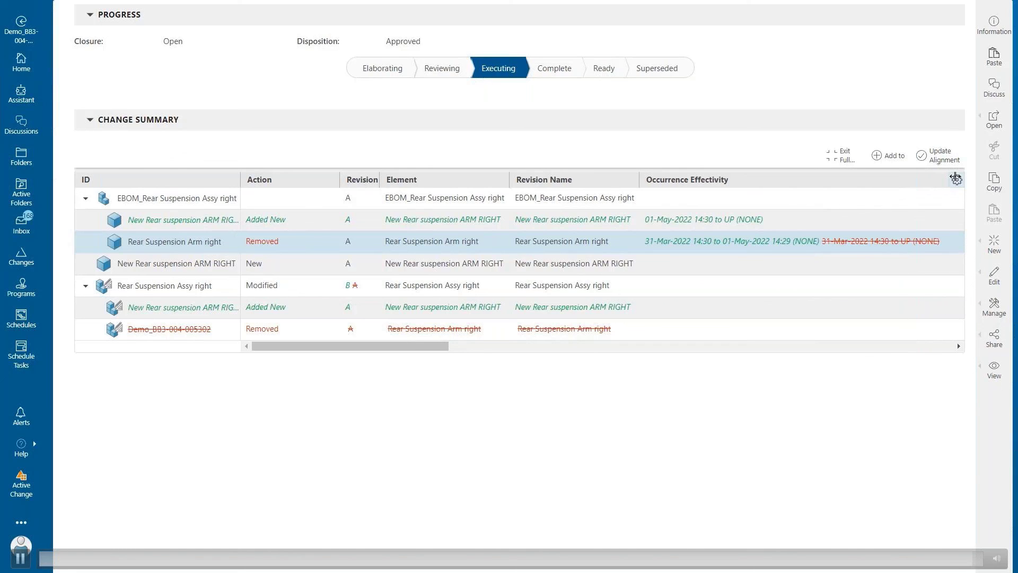